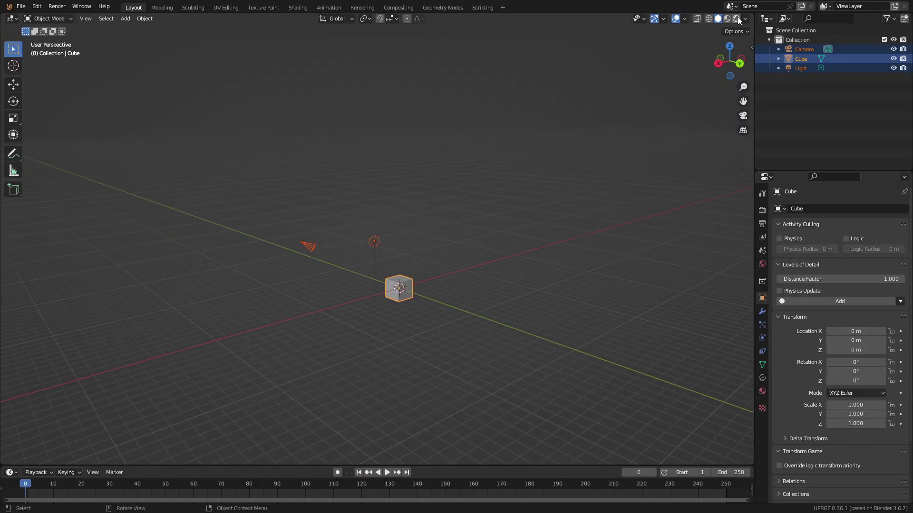
- Show the viewport in rendered shading and set the world background colour to a muted teal
{"action": "left_click", "coordinate": [736, 19]}
{"action": "mouse_move", "coordinate": [530, 139]}
{"action": "middle_mouse_down"}
{"action": "mouse_move", "coordinate": [438, 181]}
{"action": "mouse_move", "coordinate": [533, 173]}
{"action": "middle_mouse_up"}
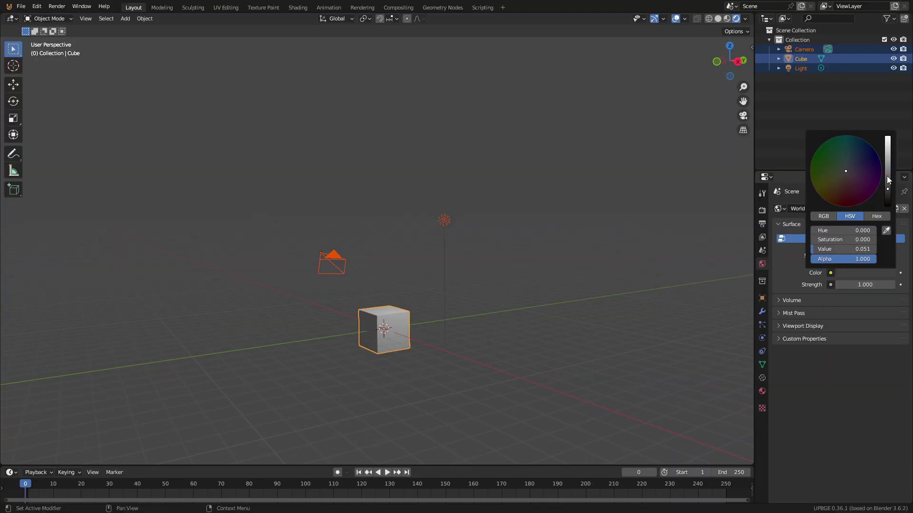
{"action": "left_click_drag", "start_coordinate": [887, 177], "coordinate": [849, 158]}
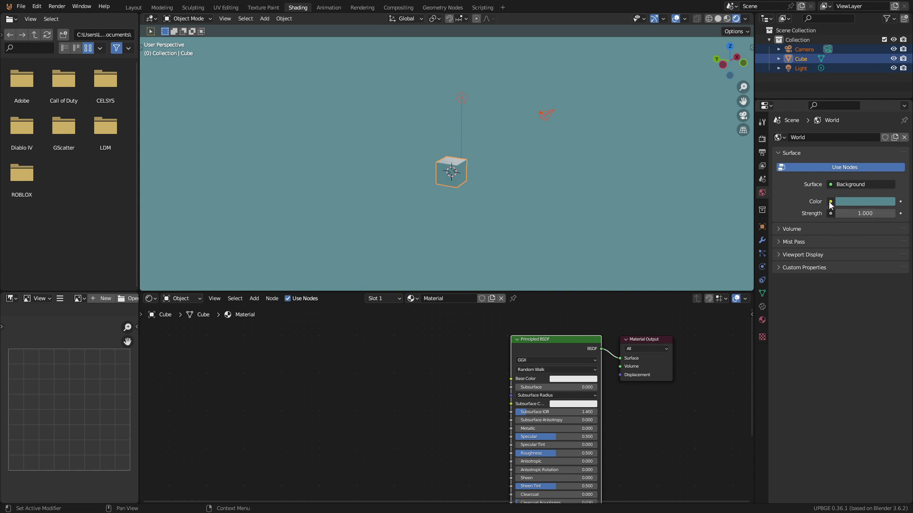
- Try an Environment Texture as the world background's colour source
{"action": "left_click", "coordinate": [830, 202]}
{"action": "left_click", "coordinate": [616, 246]}
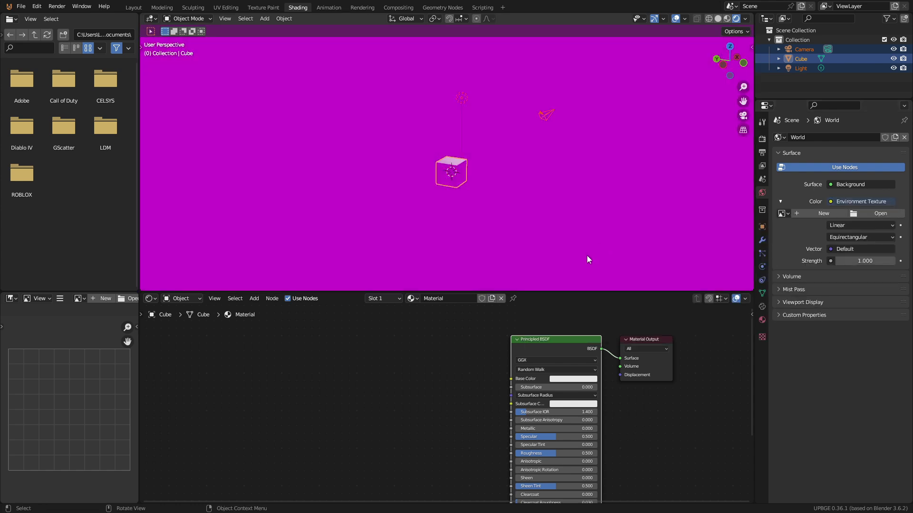
{"action": "scroll", "coordinate": [468, 337], "scroll_direction": "down", "scroll_amount": 2}
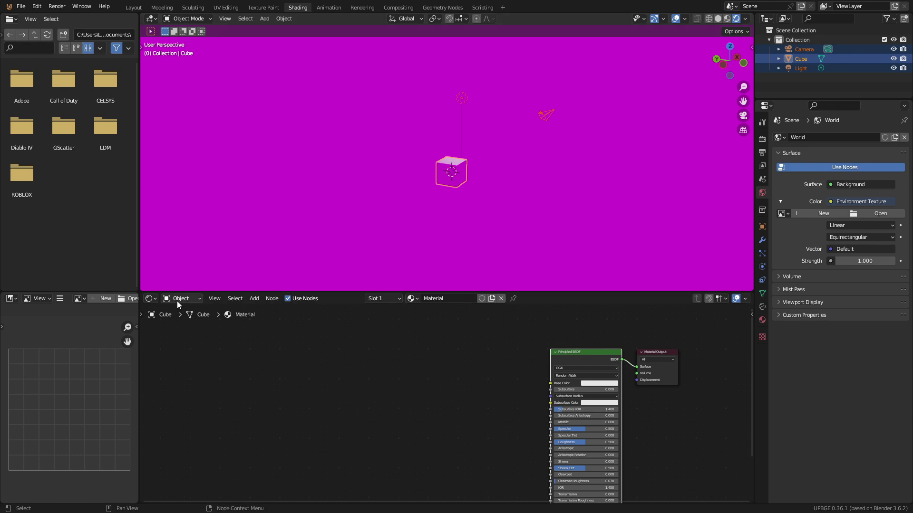
- Switch the shader node editor to the World nodes and remove the Environment Texture node
{"action": "left_click", "coordinate": [190, 321]}
{"action": "scroll", "coordinate": [429, 402], "scroll_direction": "up", "scroll_amount": 4}
{"action": "middle_click_drag", "start_coordinate": [420, 390], "coordinate": [313, 406]}
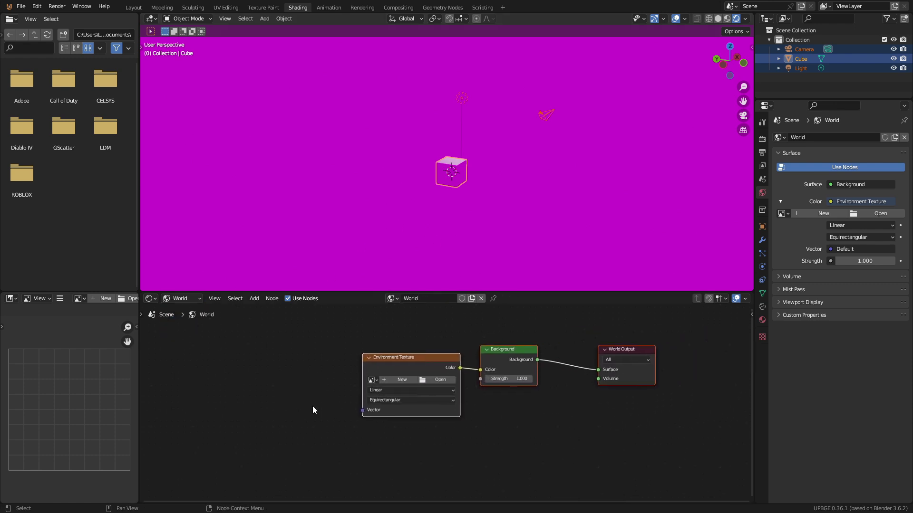
{"action": "scroll", "coordinate": [312, 406], "scroll_direction": "up", "scroll_amount": 4}
{"action": "left_click_drag", "start_coordinate": [446, 357], "coordinate": [512, 367]}
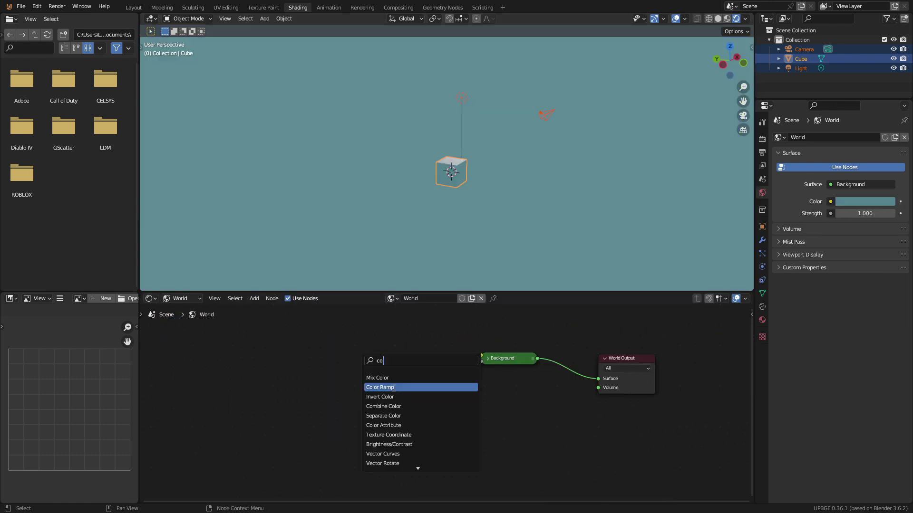
- Add a Color Ramp node and connect its colour output to the Background node's colour
{"action": "left_click", "coordinate": [394, 387]}
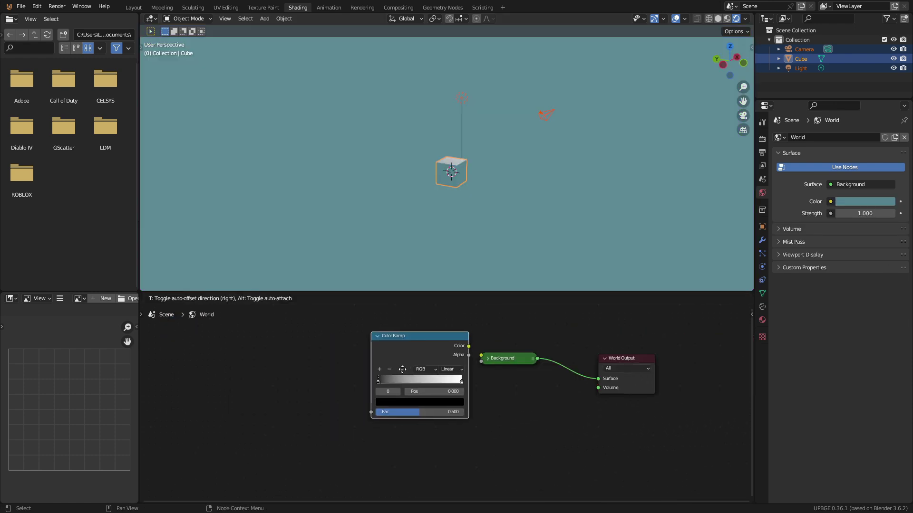
{"action": "left_click_drag", "start_coordinate": [478, 357], "coordinate": [481, 356]}
{"action": "left_click_drag", "start_coordinate": [421, 347], "coordinate": [398, 344]}
- Add a Gradient Texture node and connect its colour output to the Color Ramp's Fac input
{"action": "key", "text": "shift+a"}
{"action": "type", "text": "sgr"}
{"action": "left_click", "coordinate": [354, 368]}
{"action": "left_click", "coordinate": [241, 366]}
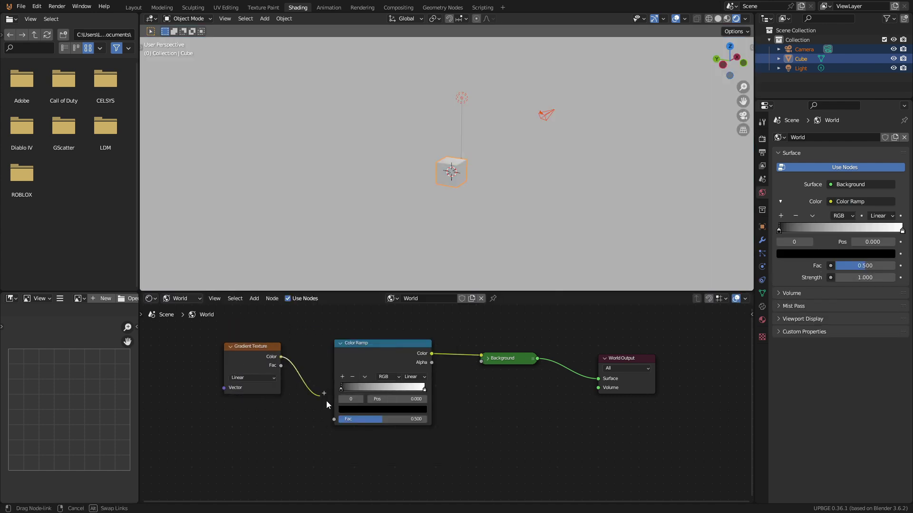
{"action": "left_click_drag", "start_coordinate": [331, 420], "coordinate": [333, 420]}
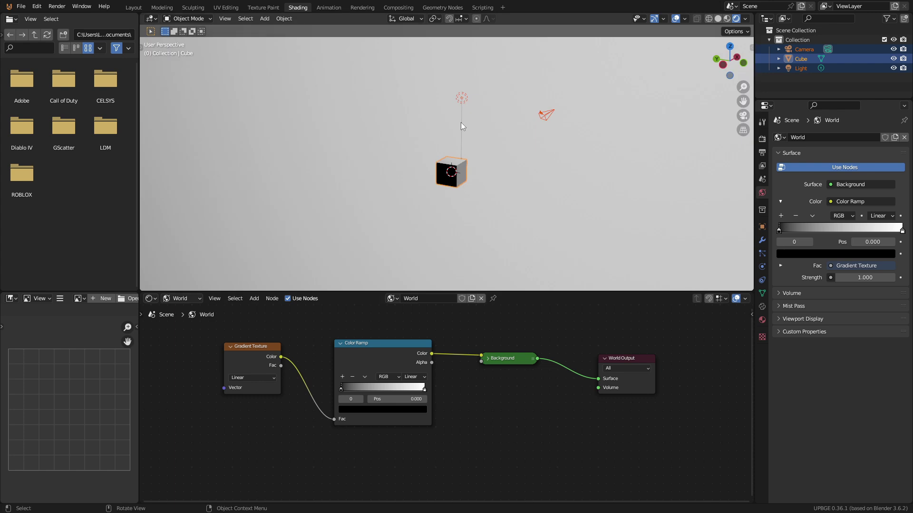
- Add Texture Coordinate and Mapping nodes ahead of the Gradient Texture, and set the mapping's Y rotation to 90°
{"action": "middle_click_drag", "start_coordinate": [460, 121], "coordinate": [598, 119]}
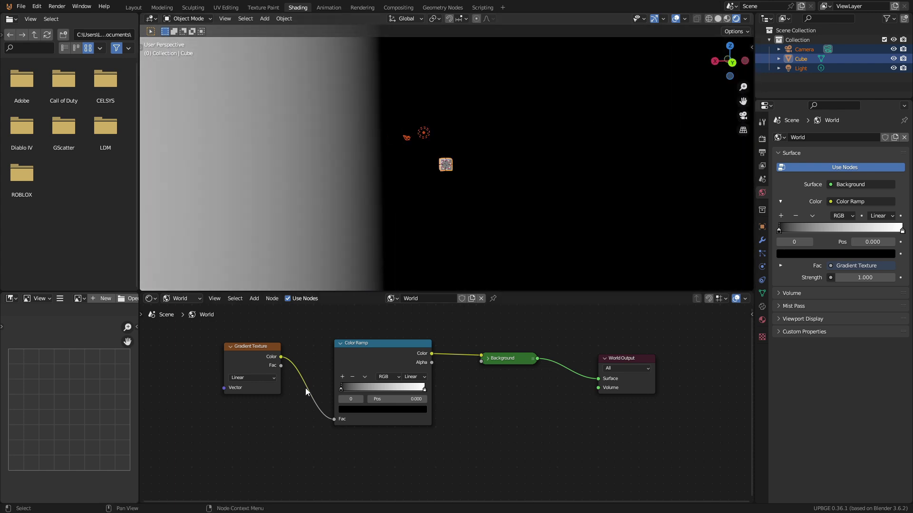
{"action": "middle_click_drag", "start_coordinate": [306, 388], "coordinate": [477, 398]}
{"action": "key", "text": "ctrl+t"}
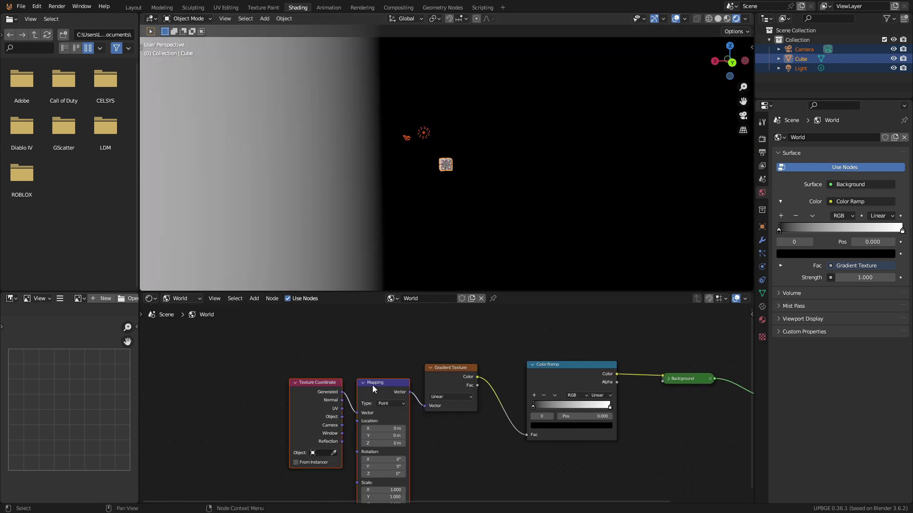
{"action": "scroll", "coordinate": [341, 388], "scroll_direction": "down", "scroll_amount": 1}
{"action": "left_click_drag", "start_coordinate": [320, 389], "coordinate": [238, 388]}
{"action": "left_click_drag", "start_coordinate": [376, 399], "coordinate": [338, 391]}
{"action": "scroll", "coordinate": [396, 410], "scroll_direction": "up", "scroll_amount": 2}
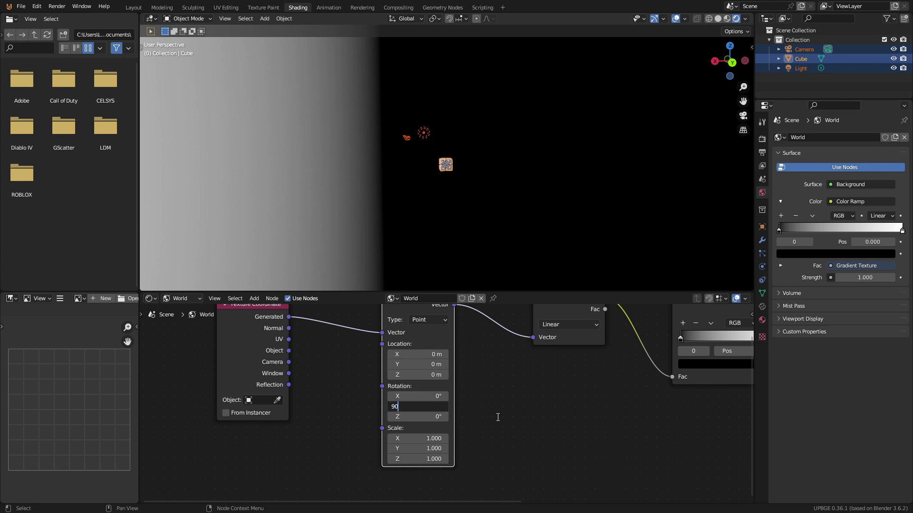
{"action": "key", "text": "Return"}
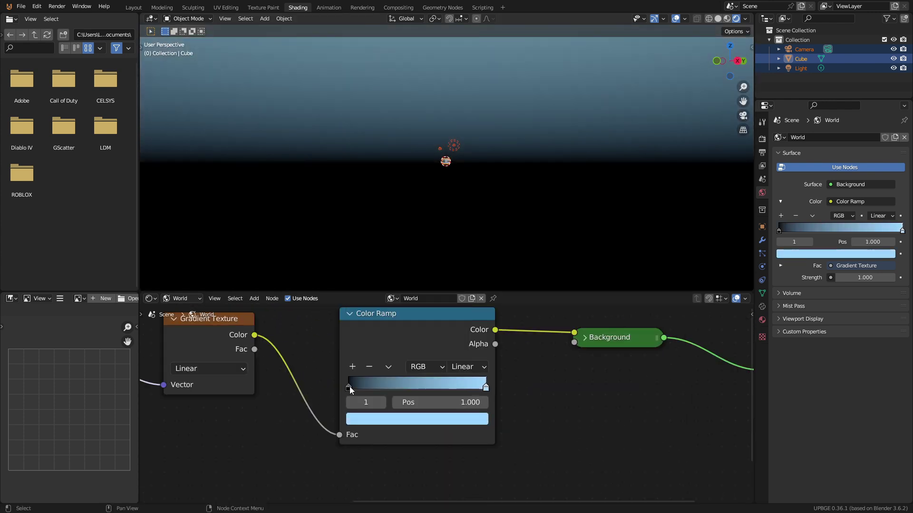
- Change the Color Ramp's black stop to a very dark blue-green
{"action": "left_click", "coordinate": [349, 387]}
{"action": "left_click", "coordinate": [417, 419]}
{"action": "left_click_drag", "start_coordinate": [458, 325], "coordinate": [460, 319]}
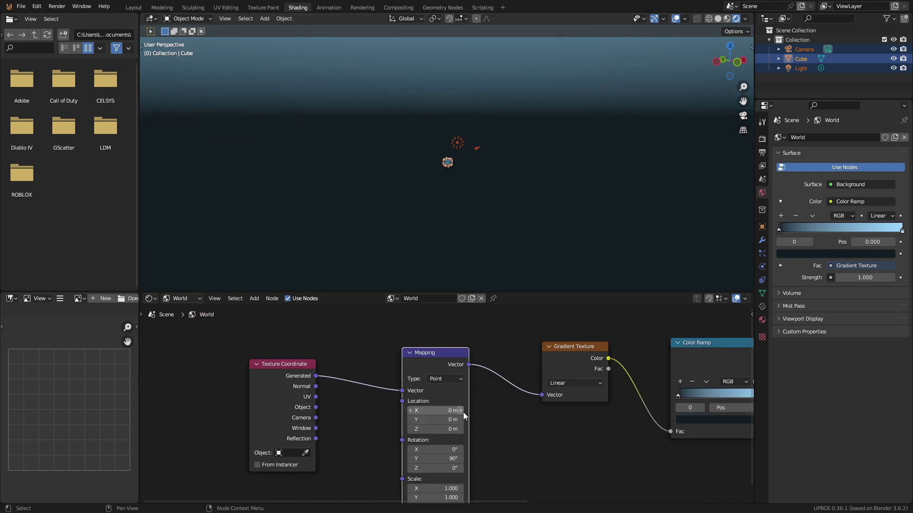
- Set the X location of the gradient's Mapping node to 0.2 m to lower the horizon
{"action": "left_click", "coordinate": [460, 411]}
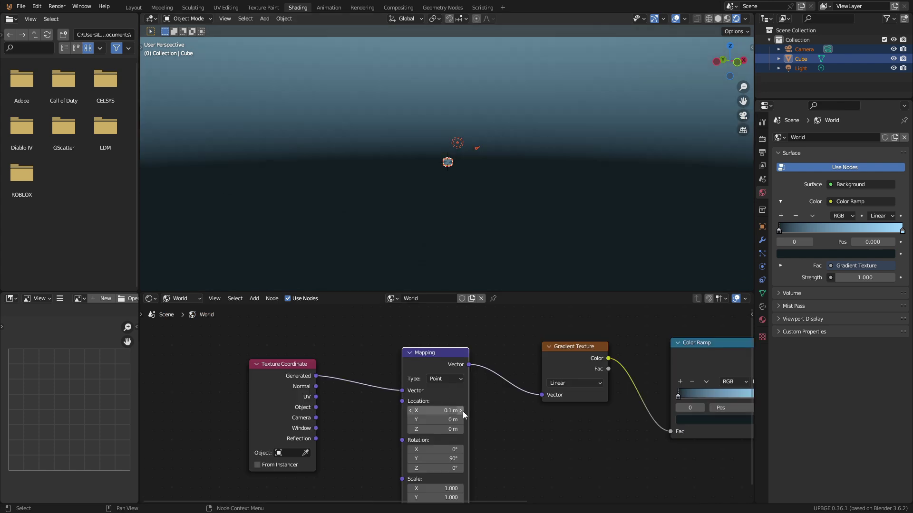
{"action": "left_click", "coordinate": [461, 411]}
{"action": "middle_click_drag", "start_coordinate": [494, 212], "coordinate": [521, 214]}
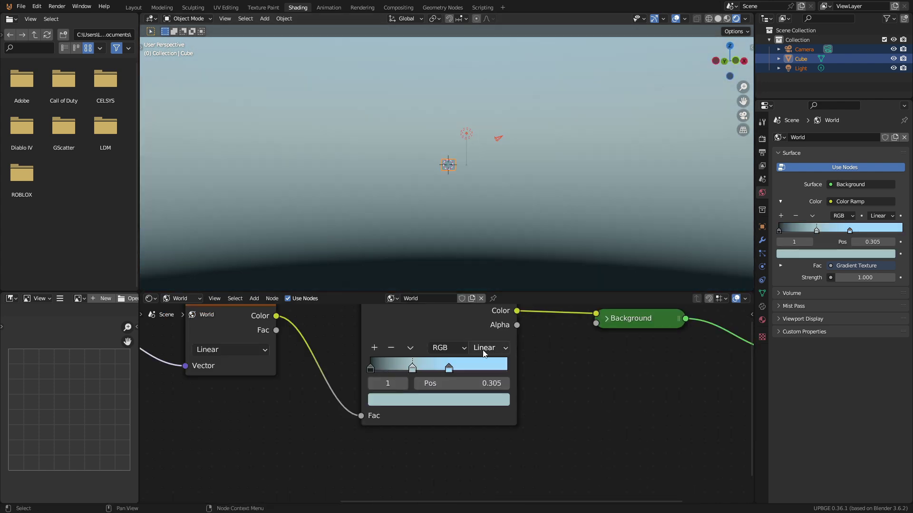
- Set the Color Ramp's interpolation to Ease and move its middle stop closer to the dark end
{"action": "left_click", "coordinate": [484, 353]}
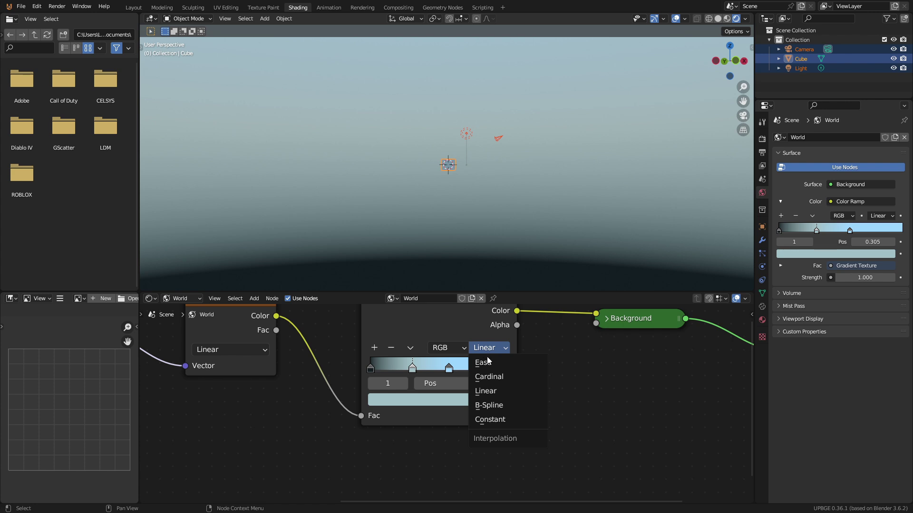
{"action": "left_click", "coordinate": [490, 364]}
{"action": "mouse_move", "coordinate": [409, 369]}
{"action": "left_mouse_down"}
{"action": "mouse_move", "coordinate": [384, 370]}
{"action": "mouse_move", "coordinate": [408, 372]}
{"action": "mouse_move", "coordinate": [397, 367]}
{"action": "left_mouse_up"}
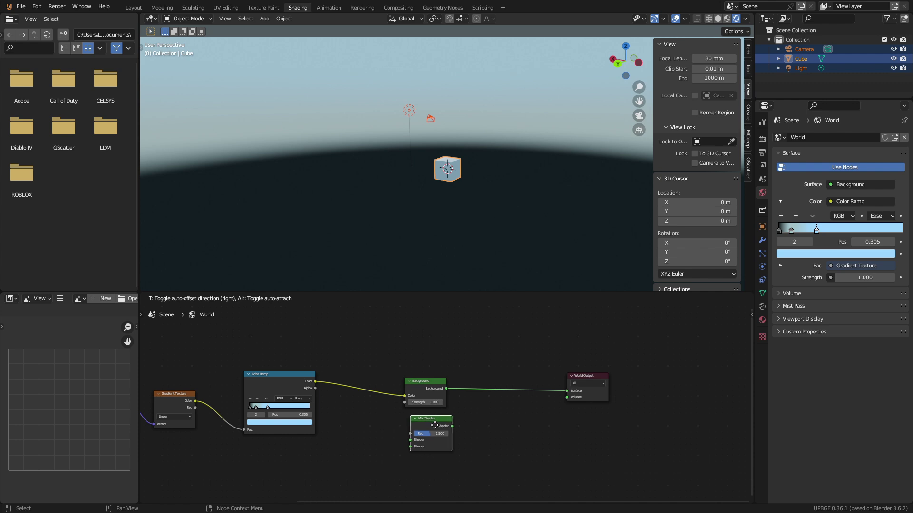
- Add a Mix Shader node and place a duplicate of the Background node above the original
{"action": "left_click", "coordinate": [428, 426]}
{"action": "scroll", "coordinate": [430, 412], "scroll_direction": "down", "scroll_amount": 3}
{"action": "middle_click_drag", "start_coordinate": [430, 413], "coordinate": [585, 441]}
{"action": "left_click", "coordinate": [436, 389]}
{"action": "key", "text": "shift+d"}
{"action": "left_click", "coordinate": [436, 336]}
{"action": "scroll", "coordinate": [422, 392], "scroll_direction": "up", "scroll_amount": 3}
{"action": "scroll", "coordinate": [467, 396], "scroll_direction": "down", "scroll_amount": 1}
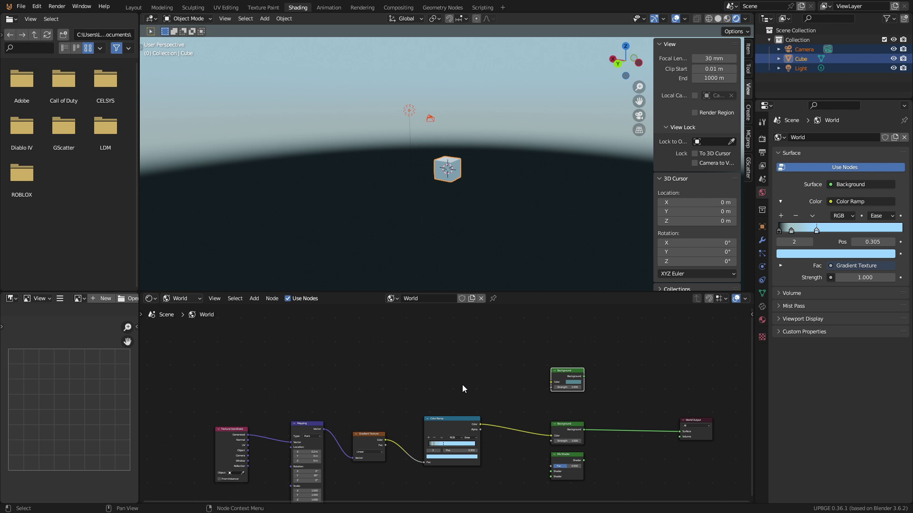
- Feed the duplicated Background from a new Environment Texture with Mapping and Texture Coordinate nodes, placed above the gradient chain
{"action": "key", "text": "ctrl+t"}
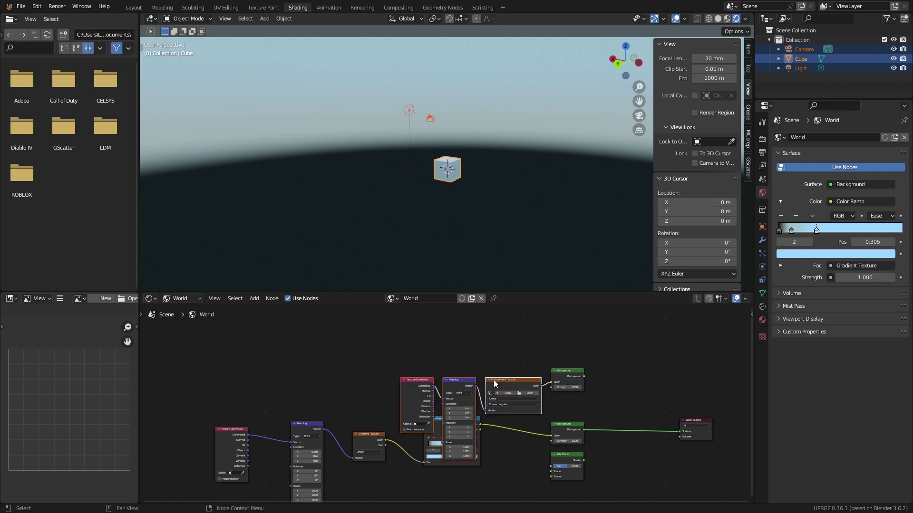
{"action": "left_click_drag", "start_coordinate": [494, 384], "coordinate": [400, 345]}
{"action": "scroll", "coordinate": [504, 392], "scroll_direction": "up", "scroll_amount": 4}
{"action": "middle_click_drag", "start_coordinate": [504, 392], "coordinate": [401, 383]}
{"action": "scroll", "coordinate": [285, 361], "scroll_direction": "up", "scroll_amount": 2}
{"action": "middle_click_drag", "start_coordinate": [284, 360], "coordinate": [473, 408]}
{"action": "scroll", "coordinate": [482, 388], "scroll_direction": "up", "scroll_amount": 5}
- Load sun.png from the Desktop folder into the Environment Texture node
{"action": "left_click", "coordinate": [503, 364]}
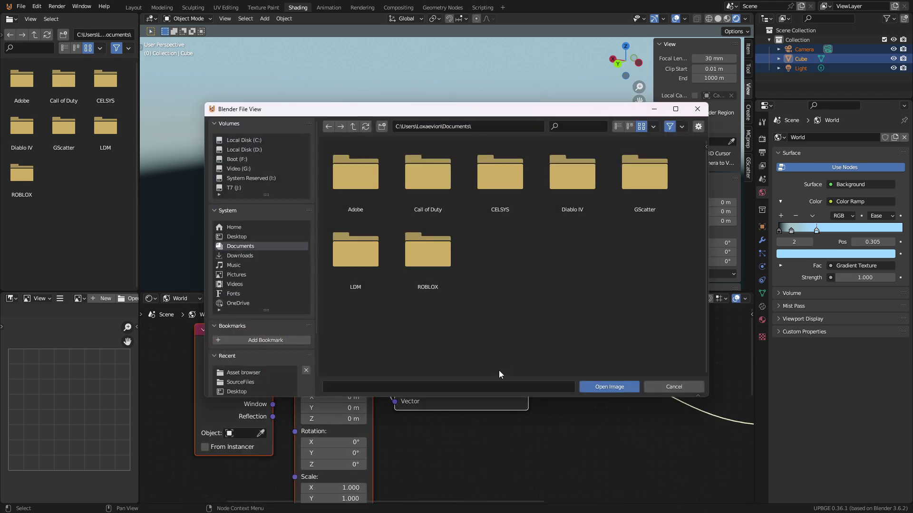
{"action": "left_click", "coordinate": [251, 395]}
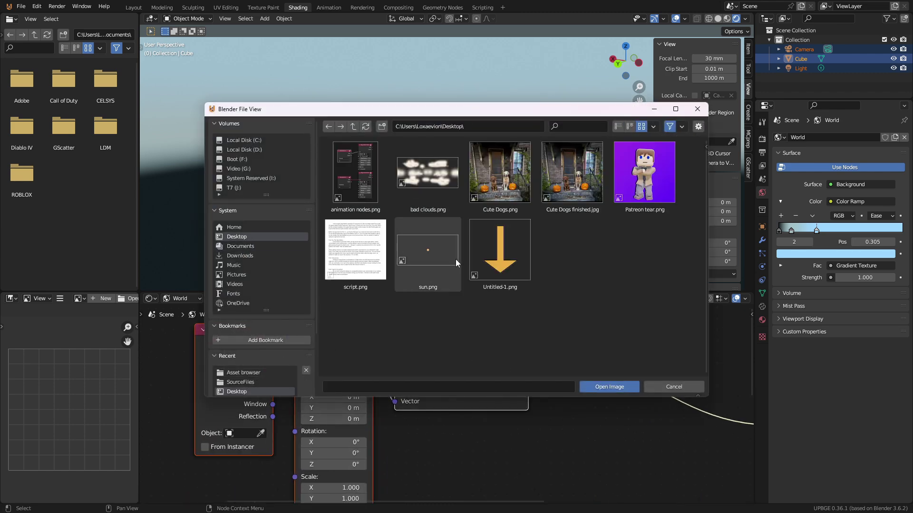
{"action": "double_click", "coordinate": [426, 257]}
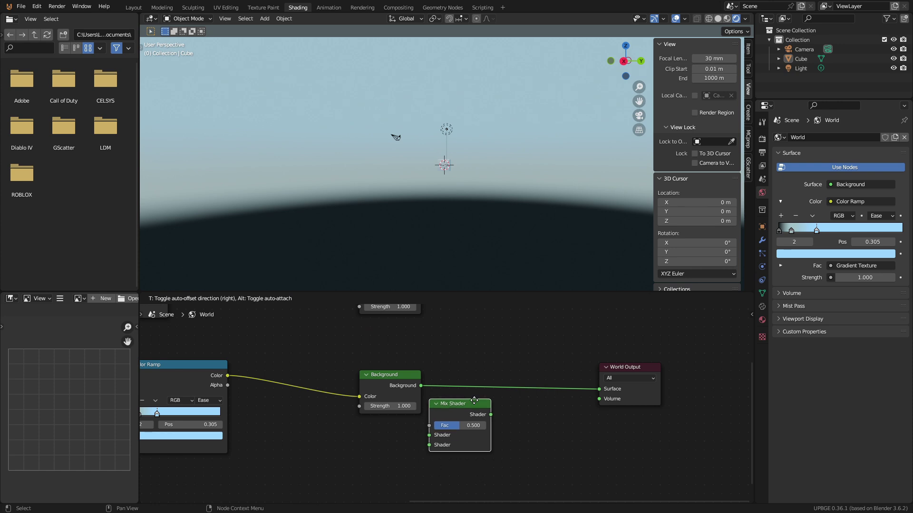
- Insert the Mix Shader between the gradient Background and World Output, and connect the sun Background to its second shader input
{"action": "scroll", "coordinate": [414, 427], "scroll_direction": "up", "scroll_amount": 1}
{"action": "scroll", "coordinate": [414, 426], "scroll_direction": "down", "scroll_amount": 1}
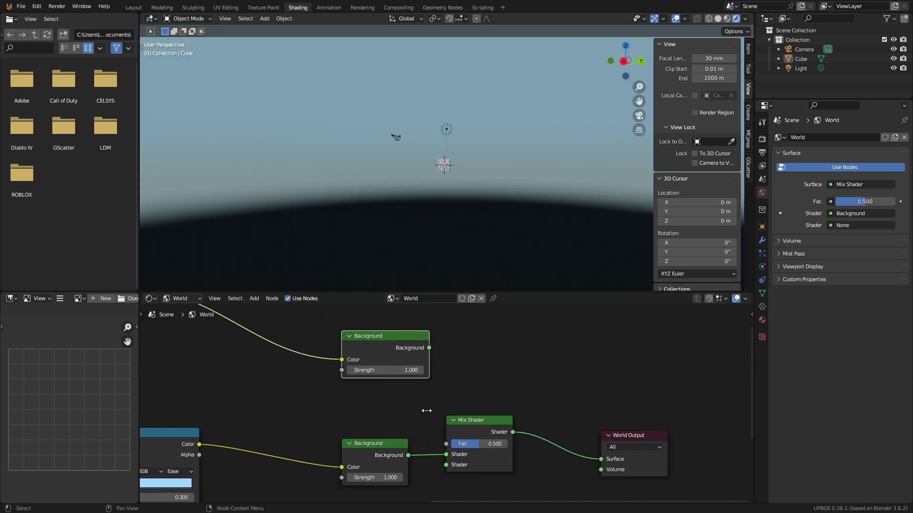
{"action": "left_click_drag", "start_coordinate": [449, 462], "coordinate": [446, 464]}
{"action": "scroll", "coordinate": [424, 399], "scroll_direction": "down", "scroll_amount": 1}
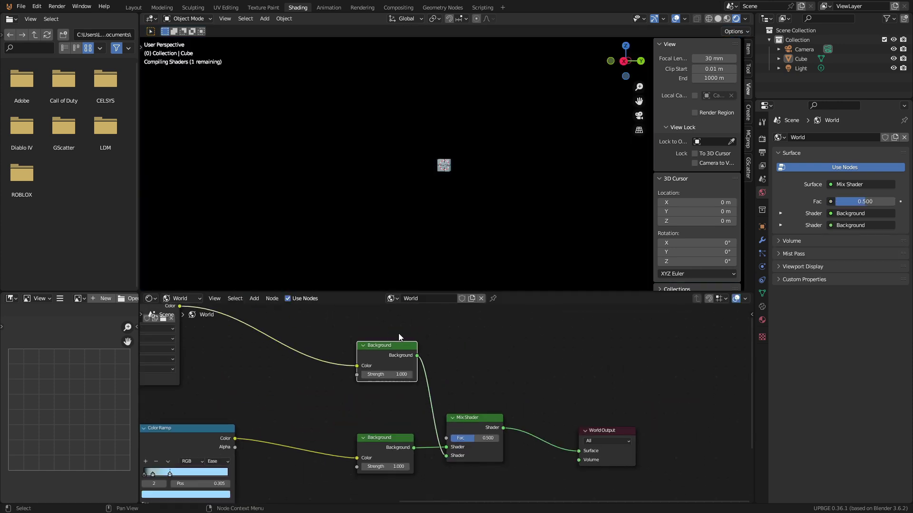
- Try out a different sun Background strength and different X scale and Y rotation values on the sun's Mapping node
{"action": "scroll", "coordinate": [420, 207], "scroll_direction": "up", "scroll_amount": 2}
{"action": "middle_click_drag", "start_coordinate": [421, 205], "coordinate": [636, 210]}
{"action": "middle_click_drag", "start_coordinate": [362, 359], "coordinate": [606, 409]}
{"action": "left_click_drag", "start_coordinate": [631, 407], "coordinate": [684, 407]}
{"action": "right_click", "coordinate": [631, 407]}
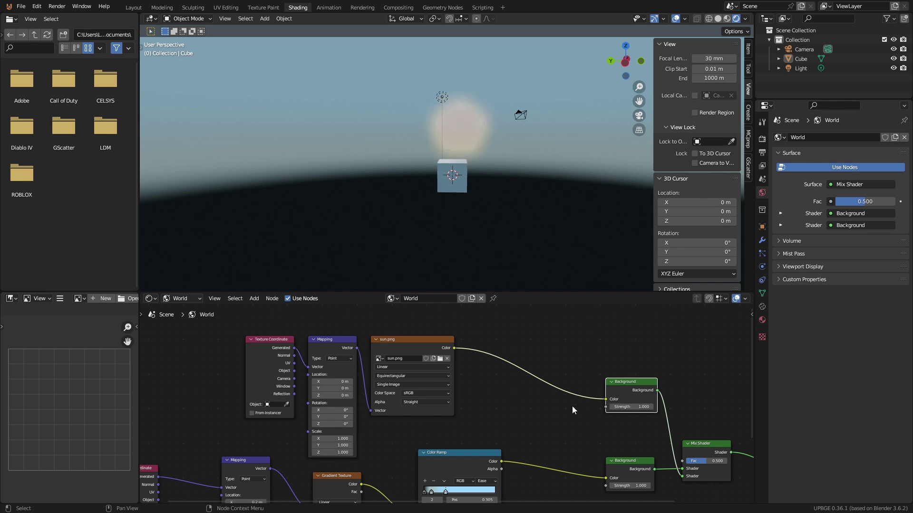
{"action": "left_click_drag", "start_coordinate": [337, 440], "coordinate": [413, 440]}
{"action": "right_click", "coordinate": [339, 441]}
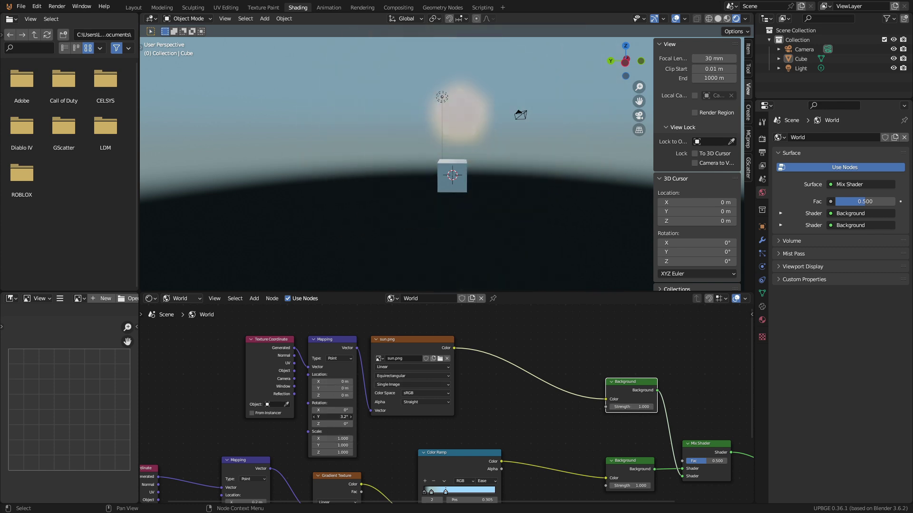
{"action": "left_click_drag", "start_coordinate": [332, 417], "coordinate": [357, 417]}
{"action": "right_click", "coordinate": [339, 417]}
- Insert a Brightness/Contrast node between the sun.png texture and its Background node
{"action": "key", "text": "shift+a"}
{"action": "left_click", "coordinate": [540, 370]}
{"action": "type", "text": "br"}
{"action": "left_click", "coordinate": [532, 397]}
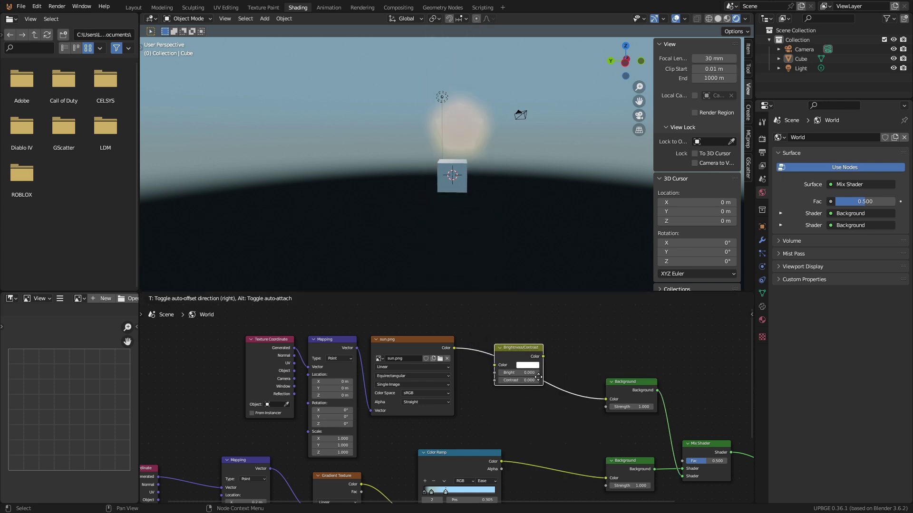
{"action": "left_click", "coordinate": [548, 379]}
- Set the Brightness/Contrast node's contrast to 5 and try a higher brightness
{"action": "scroll", "coordinate": [454, 255], "scroll_direction": "up", "scroll_amount": 2}
{"action": "middle_click_drag", "start_coordinate": [454, 254], "coordinate": [471, 252]}
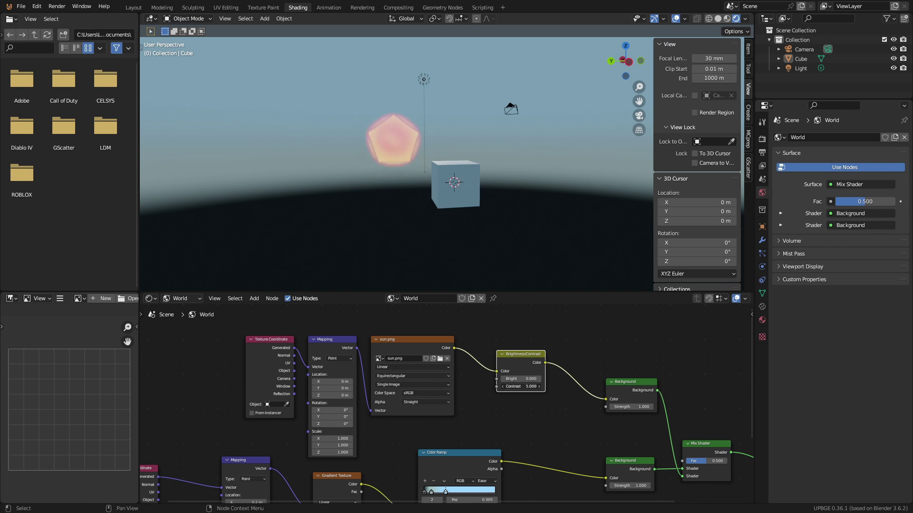
{"action": "left_click_drag", "start_coordinate": [524, 379], "coordinate": [580, 379]}
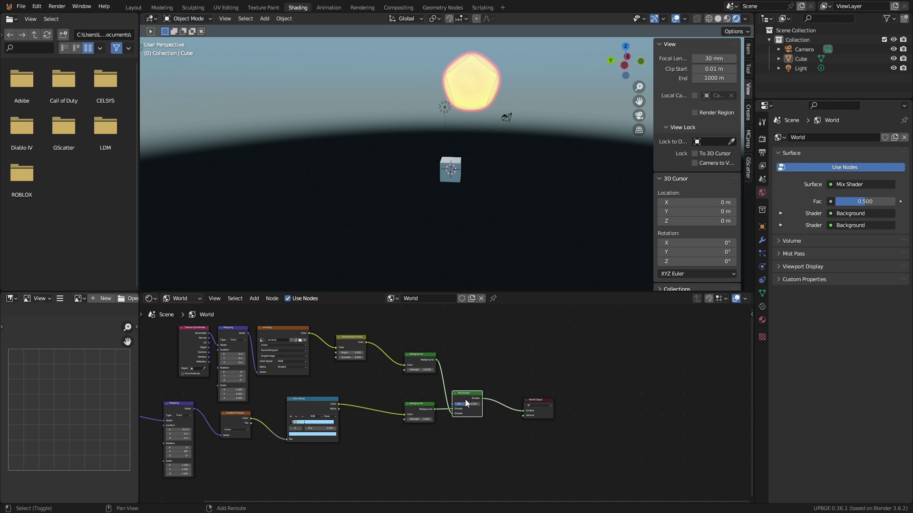
- Insert a duplicate Mix Shader before World Output and connect a copy of the whole sun node chain to its second shader input
{"action": "key", "text": "shift+d"}
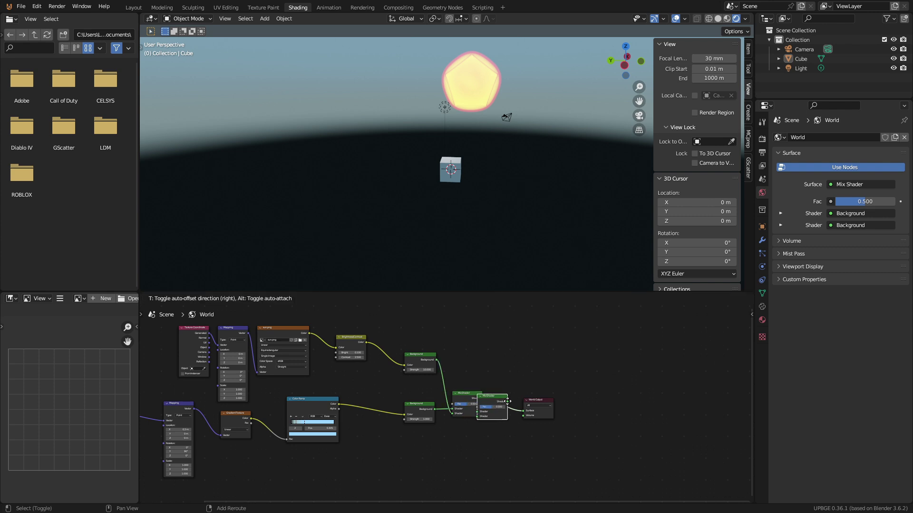
{"action": "left_click", "coordinate": [504, 404]}
{"action": "key", "text": "shift+d"}
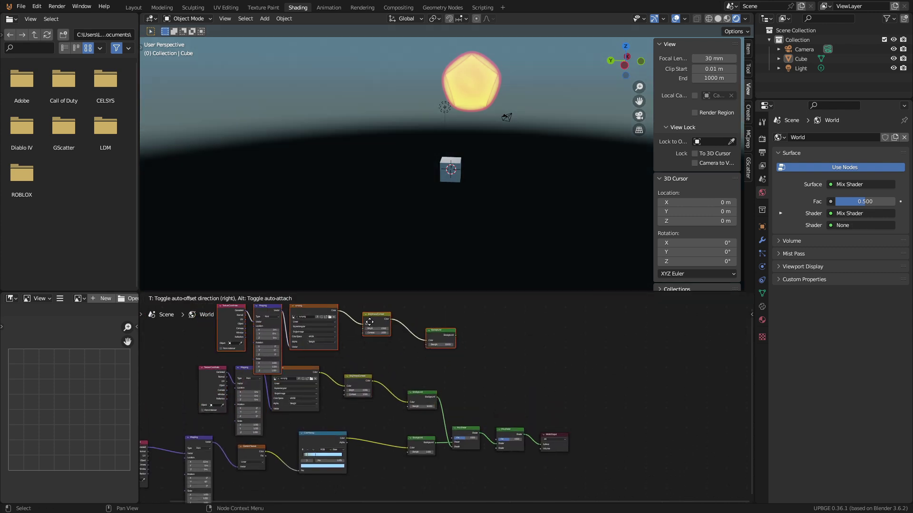
{"action": "left_click", "coordinate": [352, 338]}
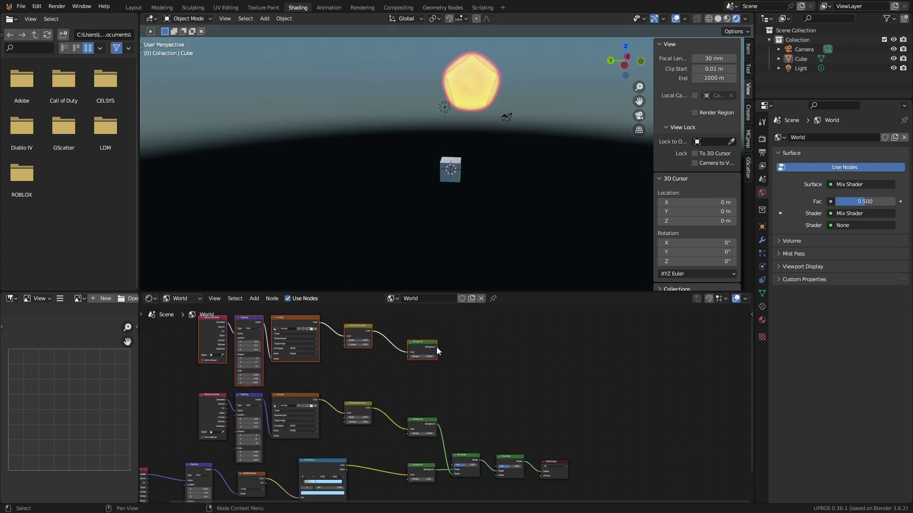
{"action": "left_click_drag", "start_coordinate": [436, 347], "coordinate": [497, 475]}
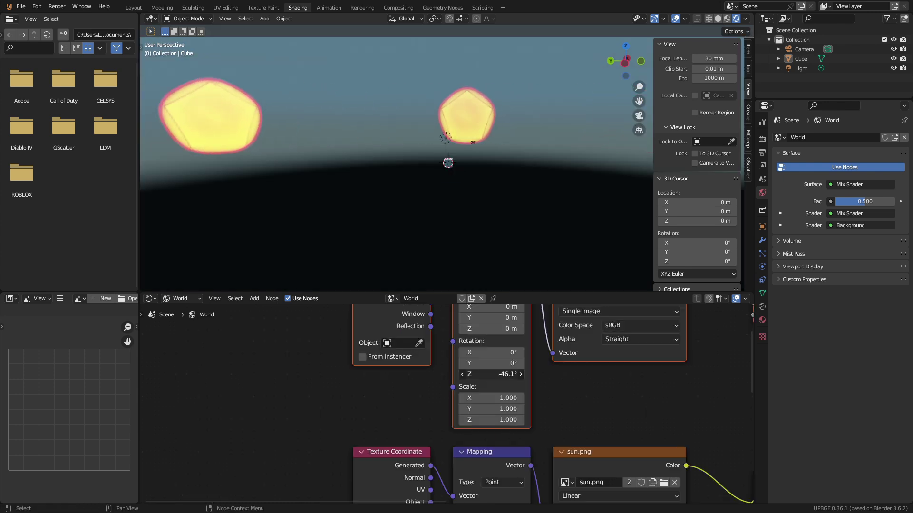
- Set the Z rotation to 180° in the duplicated sun's Mapping node
{"action": "key", "text": "BackSpace"}
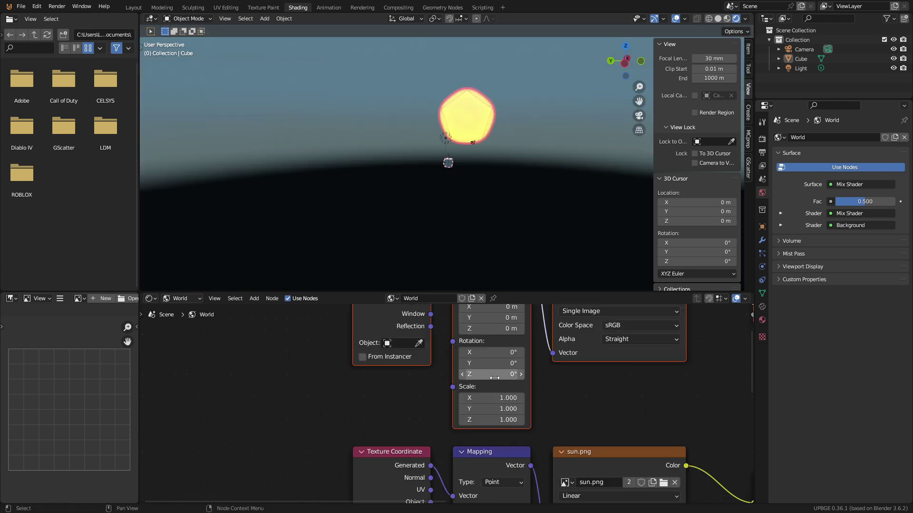
{"action": "left_click", "coordinate": [499, 377]}
{"action": "type", "text": "180"}
{"action": "key", "text": "Return"}
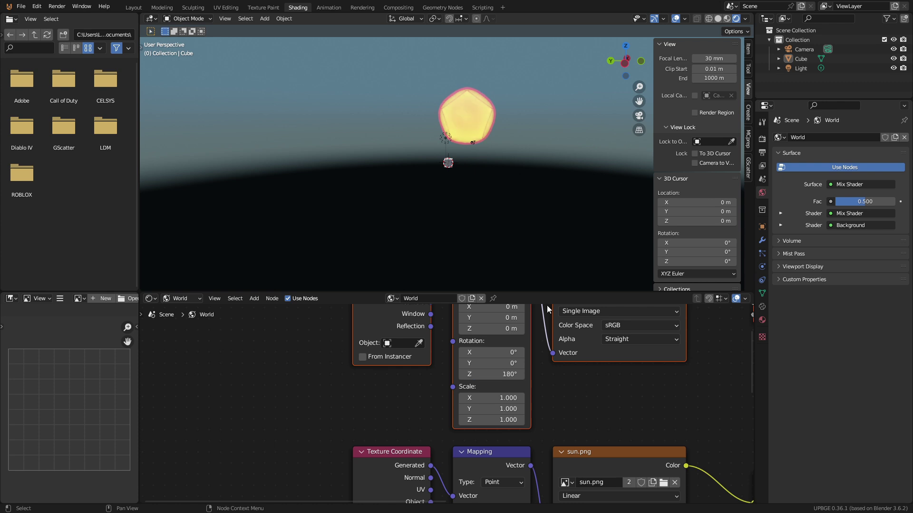
{"action": "middle_click_drag", "start_coordinate": [428, 157], "coordinate": [643, 134]}
{"action": "middle_click_drag", "start_coordinate": [644, 134], "coordinate": [650, 129]}
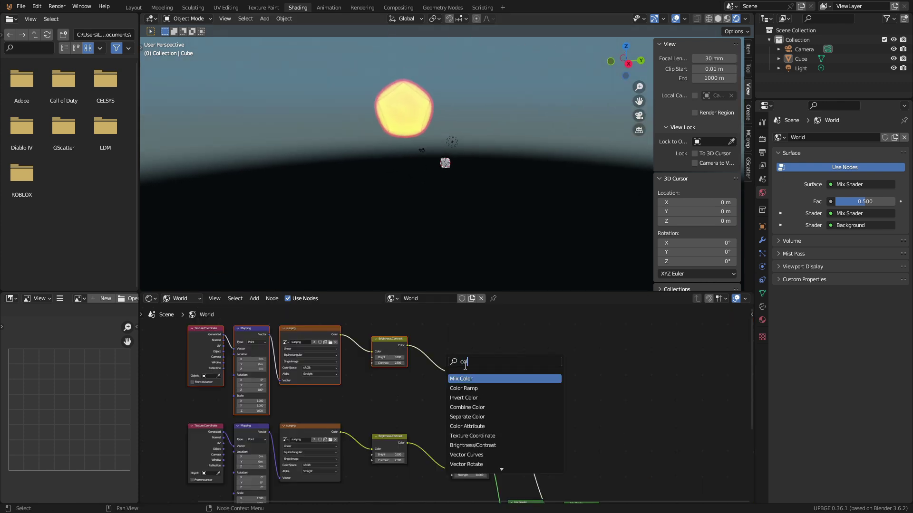
- Insert a Color Ramp between the duplicated sun's sun.png texture and its Brightness/Contrast node
{"action": "type", "text": "o"}
{"action": "left_click", "coordinate": [484, 388]}
{"action": "left_click", "coordinate": [457, 381]}
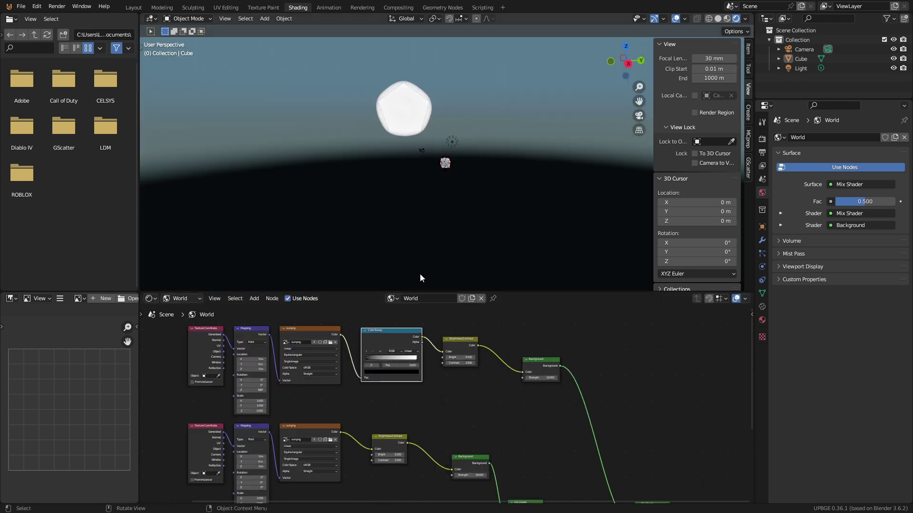
- Recolour the duplicated sun's Color Ramp with blue tones and compare both suns in the sky
{"action": "middle_click_drag", "start_coordinate": [420, 278], "coordinate": [347, 218]}
{"action": "scroll", "coordinate": [368, 350], "scroll_direction": "up", "scroll_amount": 3}
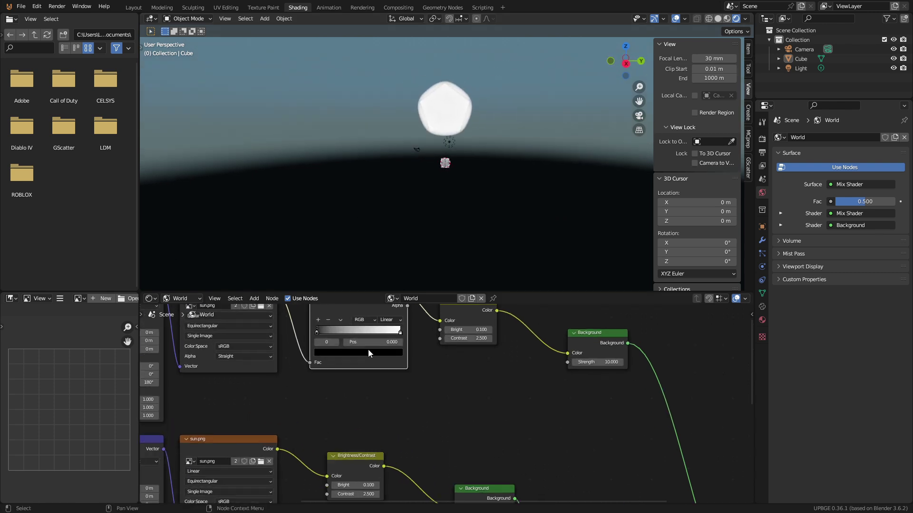
{"action": "scroll", "coordinate": [368, 349], "scroll_direction": "up", "scroll_amount": 3}
{"action": "middle_click_drag", "start_coordinate": [401, 352], "coordinate": [477, 386]}
{"action": "left_click", "coordinate": [445, 387]}
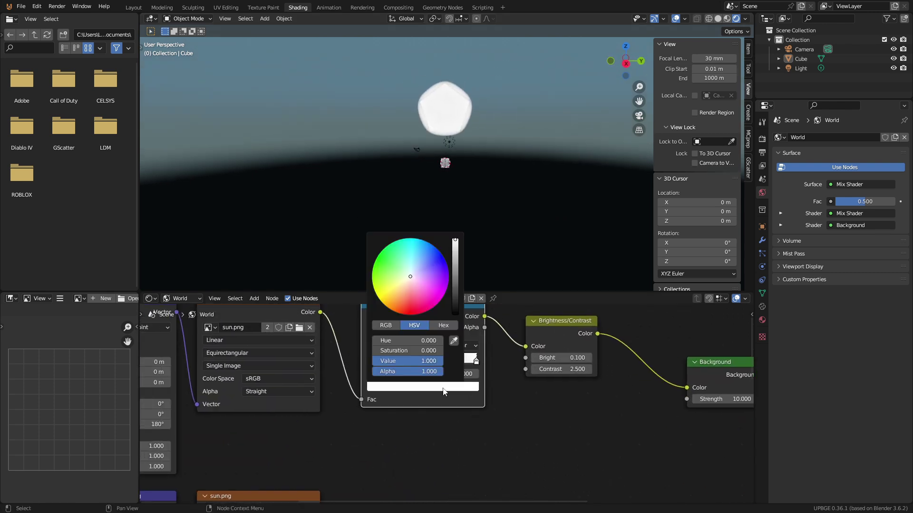
{"action": "left_click", "coordinate": [413, 272]}
{"action": "left_click_drag", "start_coordinate": [412, 268], "coordinate": [408, 272]}
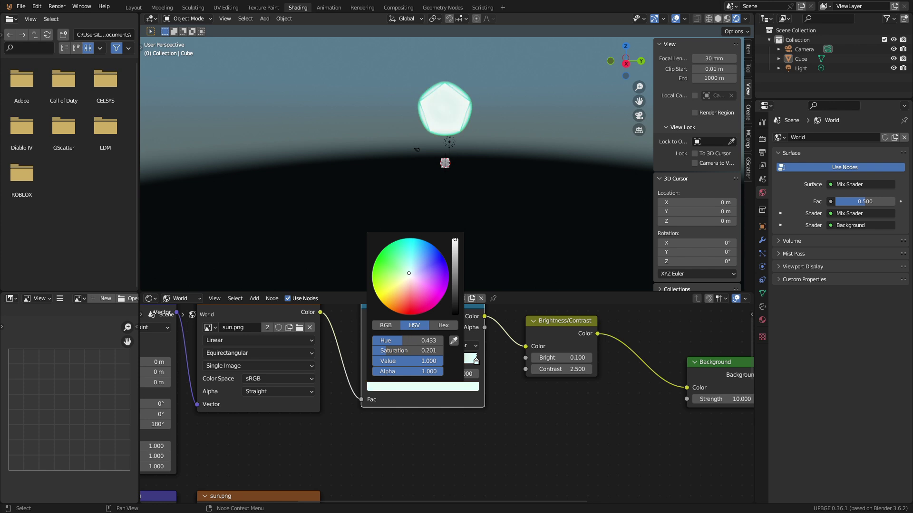
{"action": "left_click", "coordinate": [401, 386]}
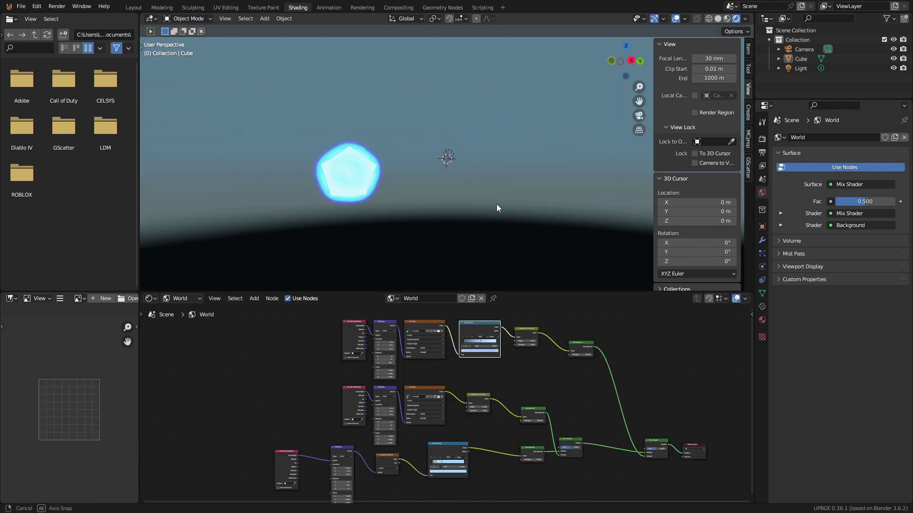
{"action": "middle_click_drag", "start_coordinate": [496, 204], "coordinate": [620, 230]}
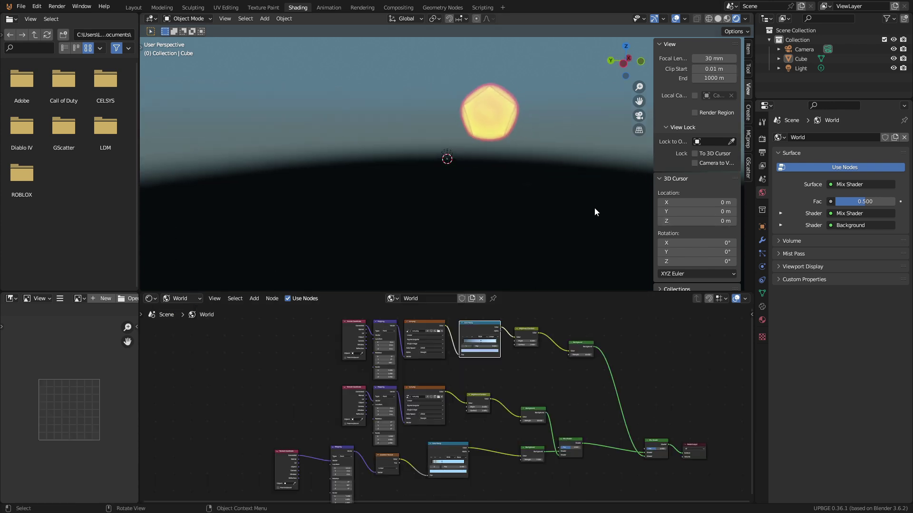
- Enable compositing nodes in the Compositing workspace and add a 3D viewport with rendered shading above the node editor
{"action": "left_click", "coordinate": [406, 8]}
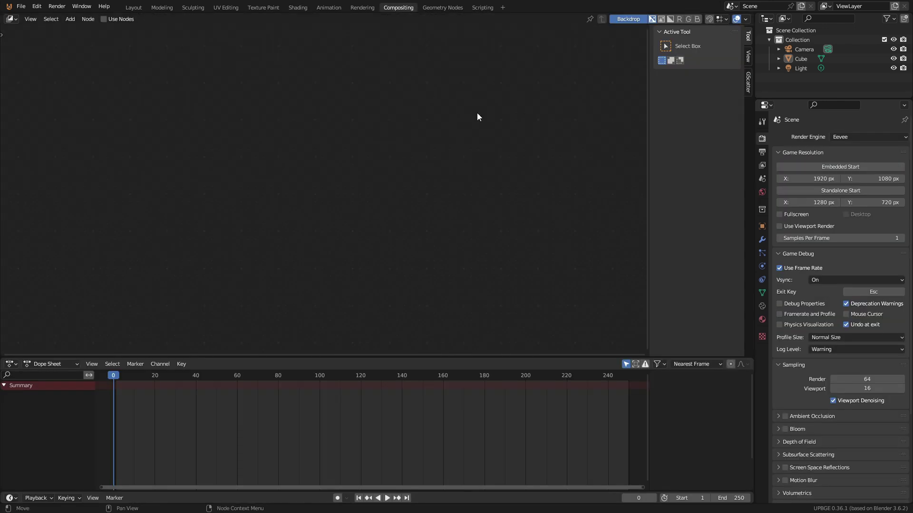
{"action": "left_click", "coordinate": [104, 19]}
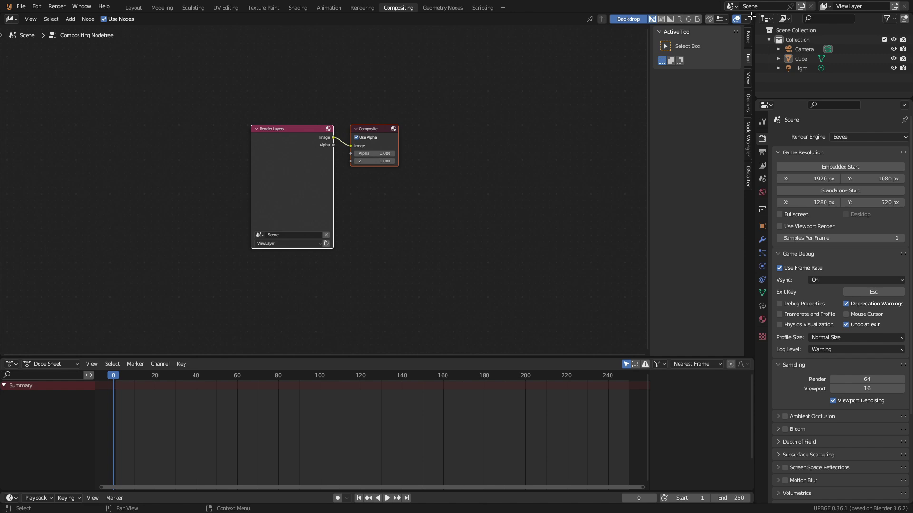
{"action": "left_click_drag", "start_coordinate": [750, 17], "coordinate": [747, 201]}
{"action": "left_click", "coordinate": [10, 19]}
{"action": "left_click", "coordinate": [28, 44]}
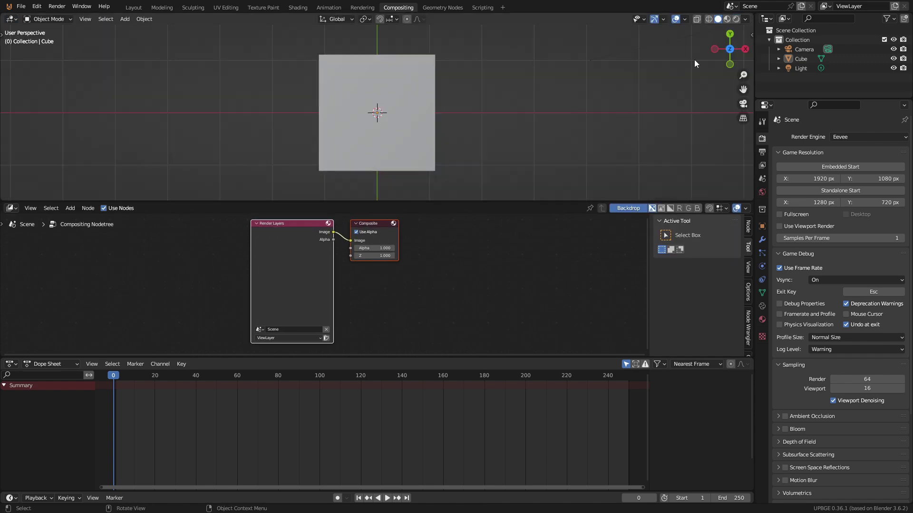
{"action": "left_click", "coordinate": [732, 19]}
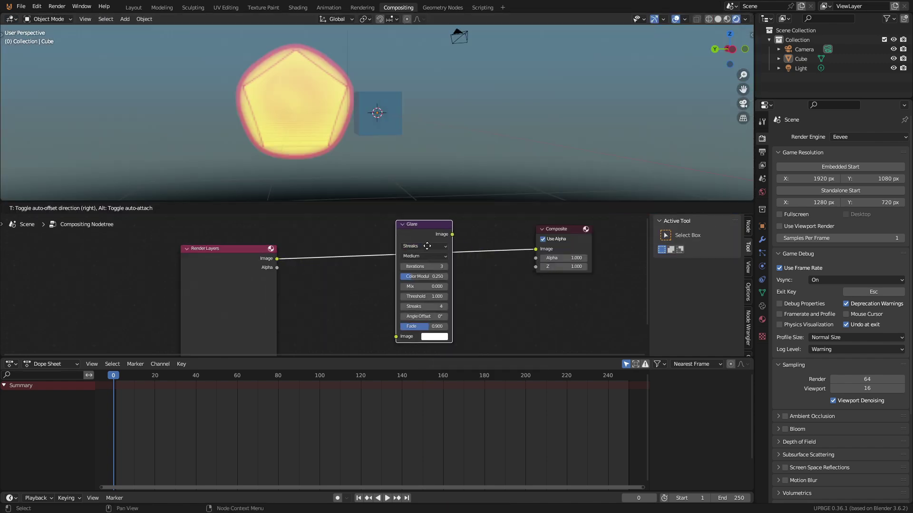
- Insert a Glare node between Render Layers and Composite and set the viewport compositor to Always
{"action": "left_click", "coordinate": [429, 241]}
{"action": "left_click", "coordinate": [745, 19]}
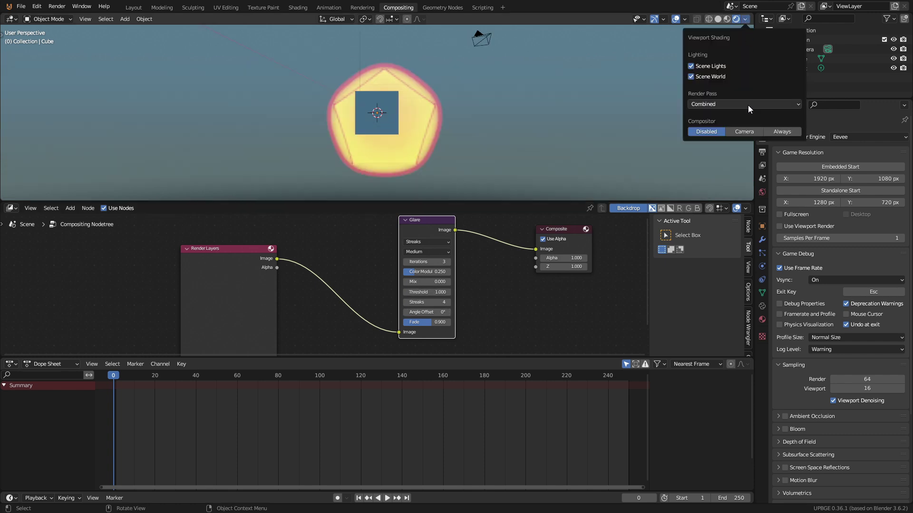
{"action": "left_click", "coordinate": [782, 132]}
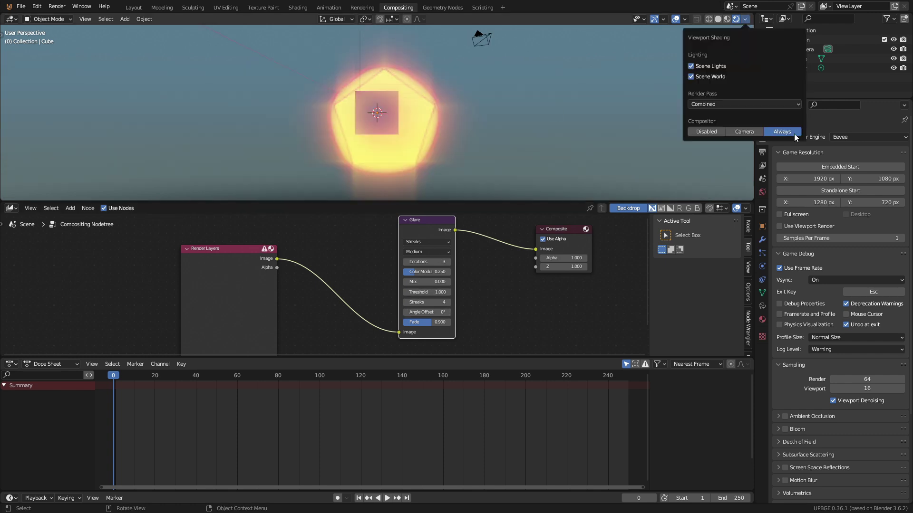
- Set the Glare node to Fog Glow with Low quality
{"action": "left_click", "coordinate": [426, 242]}
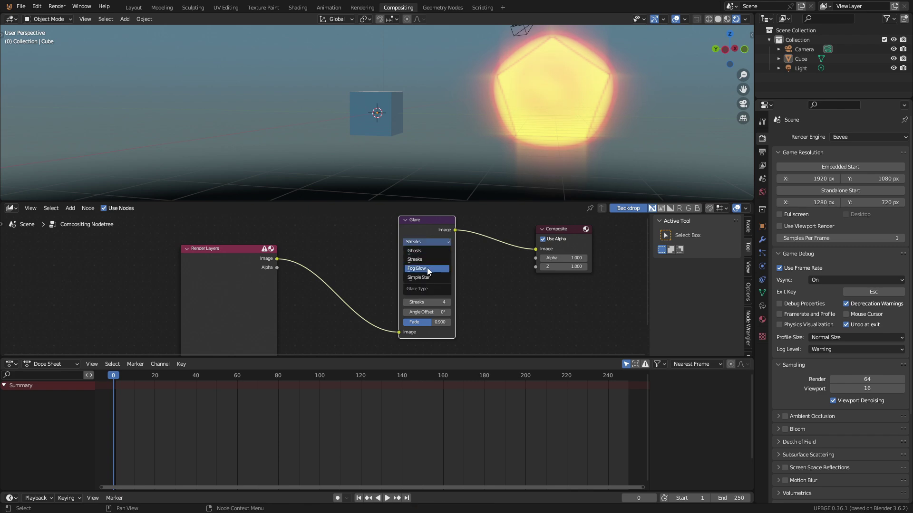
{"action": "left_click", "coordinate": [419, 259]}
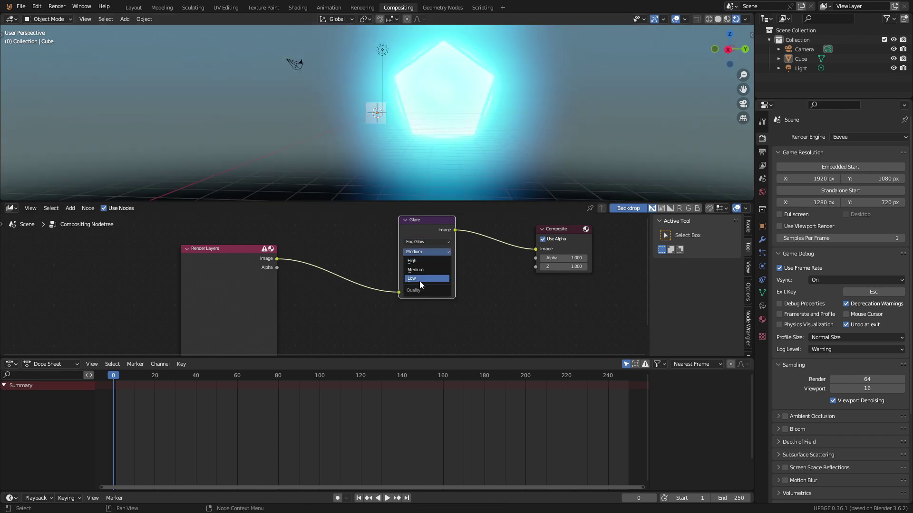
{"action": "left_click", "coordinate": [420, 278]}
{"action": "middle_click_drag", "start_coordinate": [576, 117], "coordinate": [462, 118]}
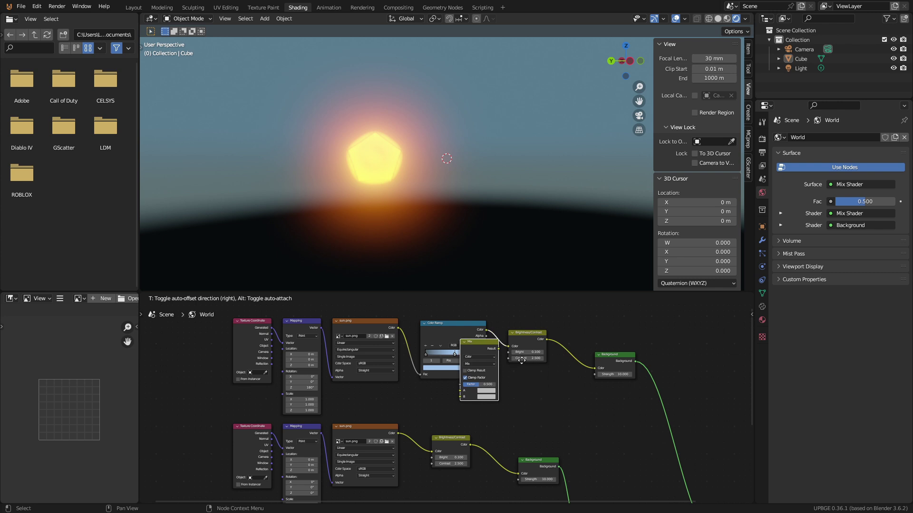
- Insert a Mix Color node before the original sun's Background and connect a duplicate of that sun's texture chain to input B
{"action": "left_click", "coordinate": [547, 438]}
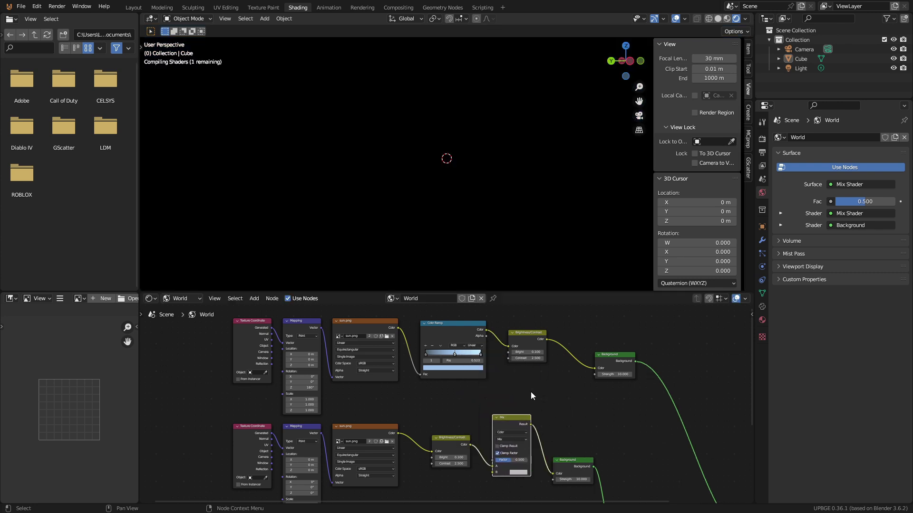
{"action": "scroll", "coordinate": [367, 393], "scroll_direction": "down", "scroll_amount": 3}
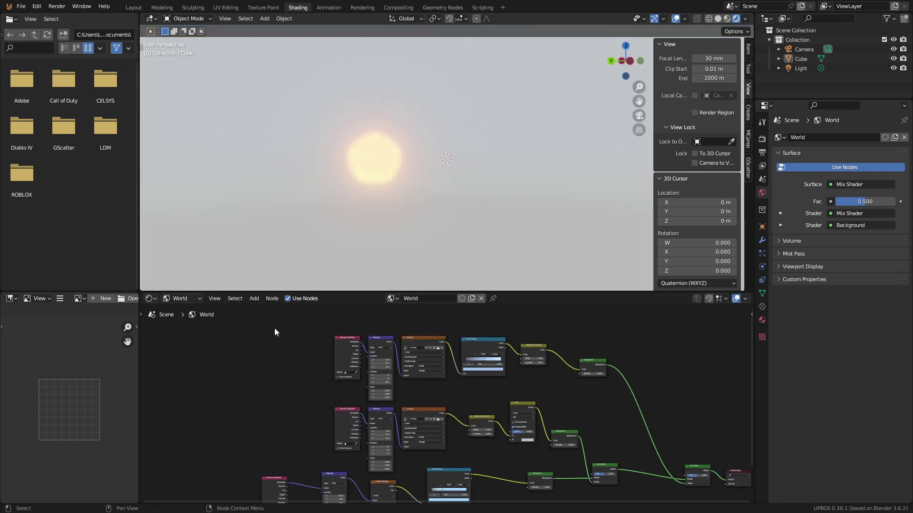
{"action": "left_click_drag", "start_coordinate": [277, 332], "coordinate": [513, 285]}
{"action": "key", "text": "shift+d"}
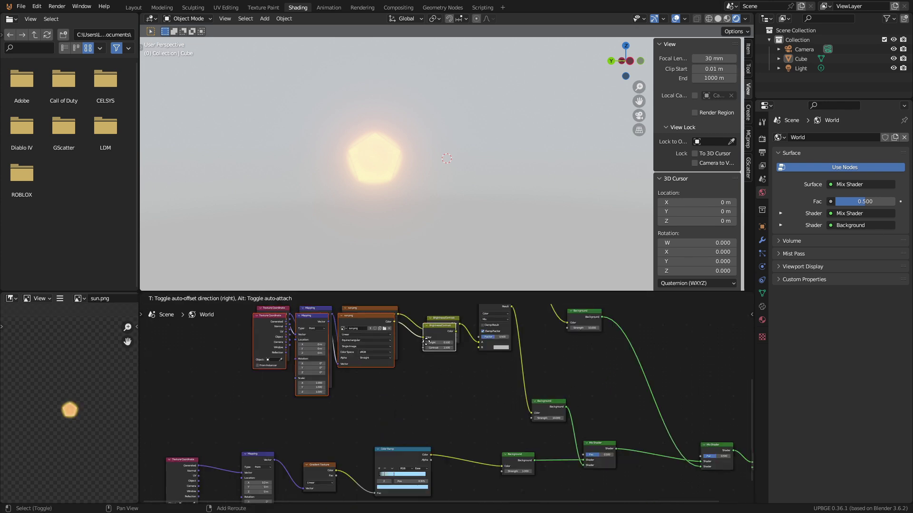
{"action": "left_click", "coordinate": [269, 388]}
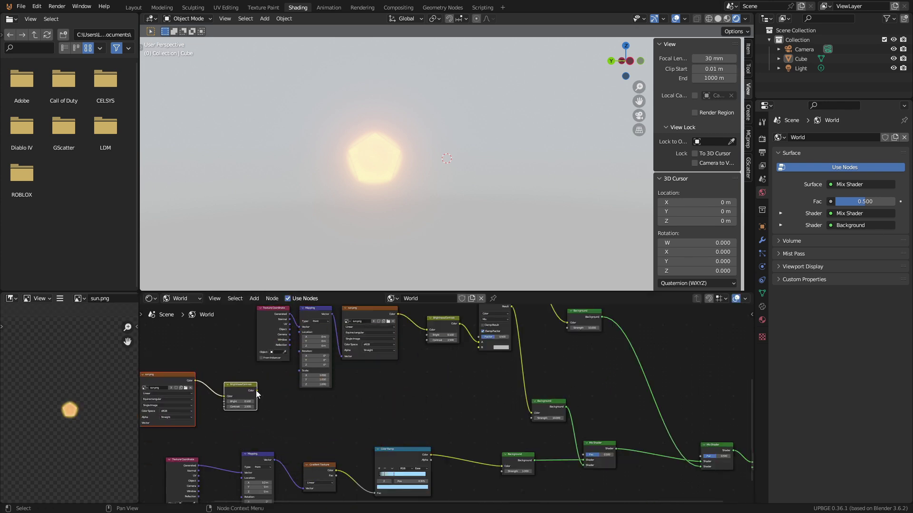
{"action": "left_click_drag", "start_coordinate": [477, 350], "coordinate": [480, 348]}
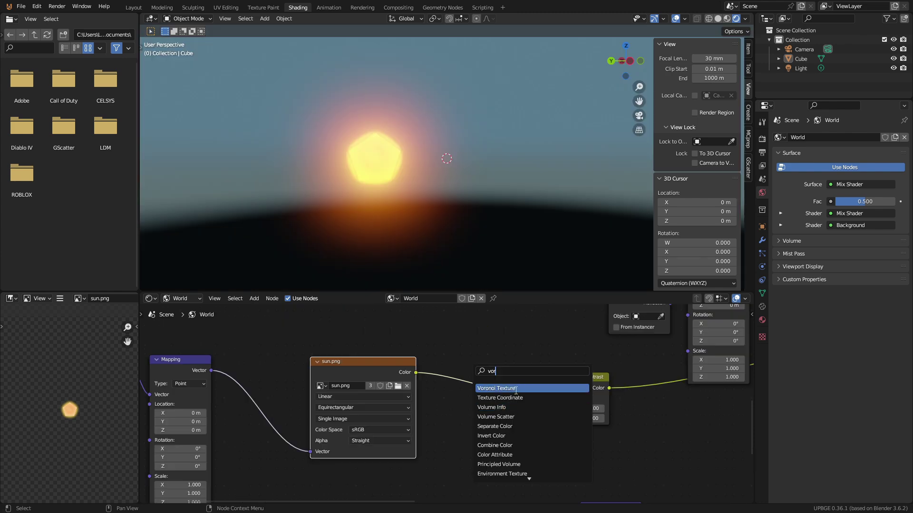
- Replace the sun.png texture in the newly duplicated chain with a Voronoi Texture node, keeping the chain connected
{"action": "left_click", "coordinate": [514, 386]}
{"action": "left_click", "coordinate": [473, 378]}
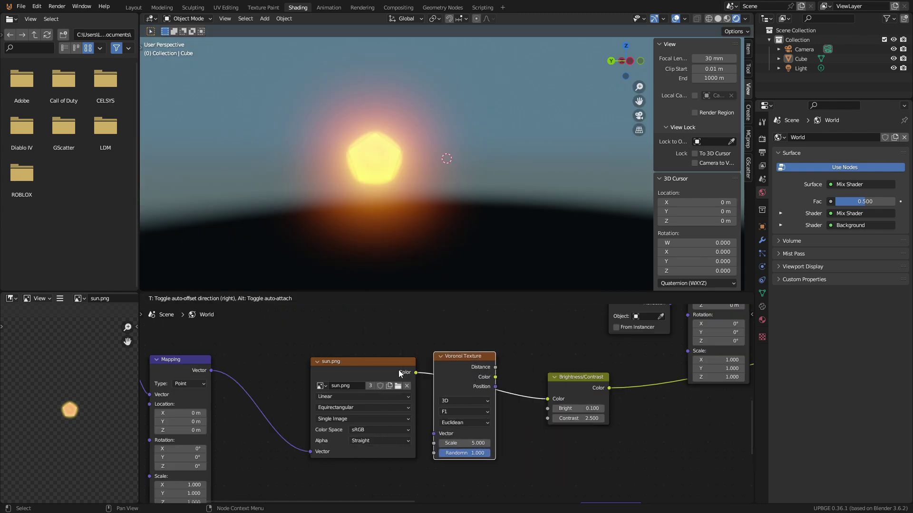
{"action": "left_click", "coordinate": [401, 375]}
{"action": "key", "text": "ctrl+x"}
{"action": "left_click_drag", "start_coordinate": [480, 365], "coordinate": [477, 369]}
{"action": "left_click", "coordinate": [416, 375]}
- Set the Voronoi Texture's feature output to Smooth F1
{"action": "middle_click_drag", "start_coordinate": [324, 216], "coordinate": [271, 218]}
{"action": "scroll", "coordinate": [564, 439], "scroll_direction": "up", "scroll_amount": 2}
{"action": "left_click", "coordinate": [350, 407]}
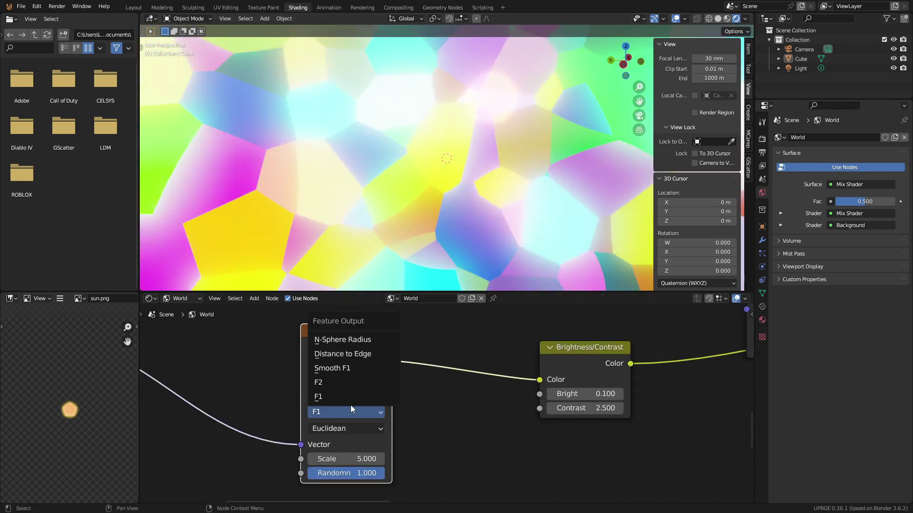
{"action": "left_click", "coordinate": [357, 368]}
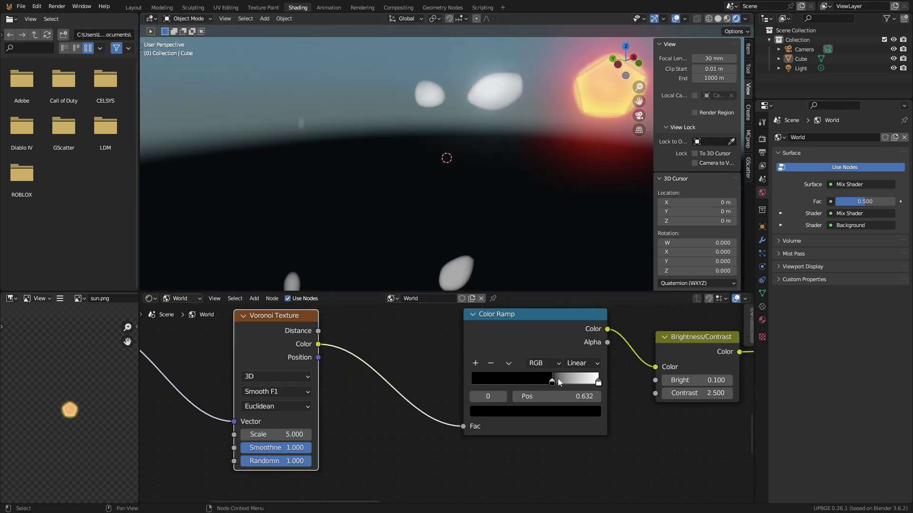
- Insert Color Ramp and Invert Color nodes after the Voronoi Texture and feed the ramp from the Voronoi's Distance output
{"action": "left_click_drag", "start_coordinate": [523, 382], "coordinate": [547, 384]}
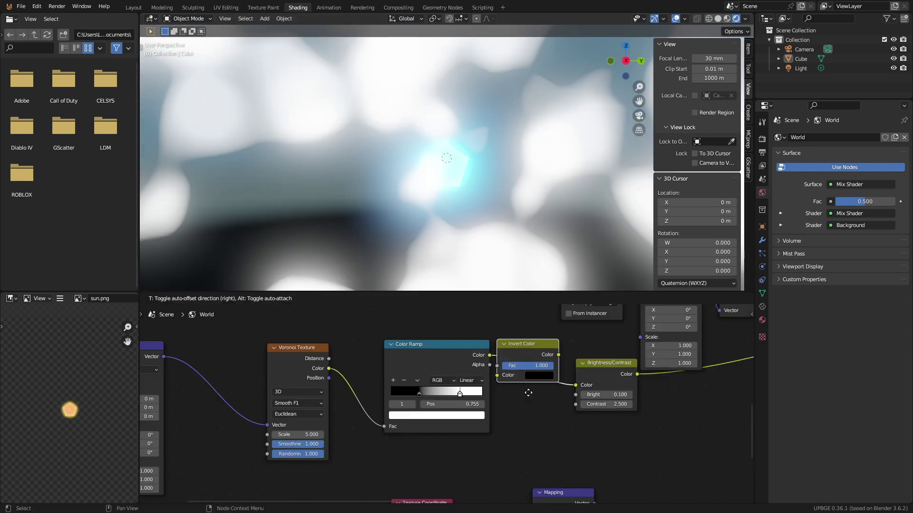
{"action": "left_click", "coordinate": [542, 432]}
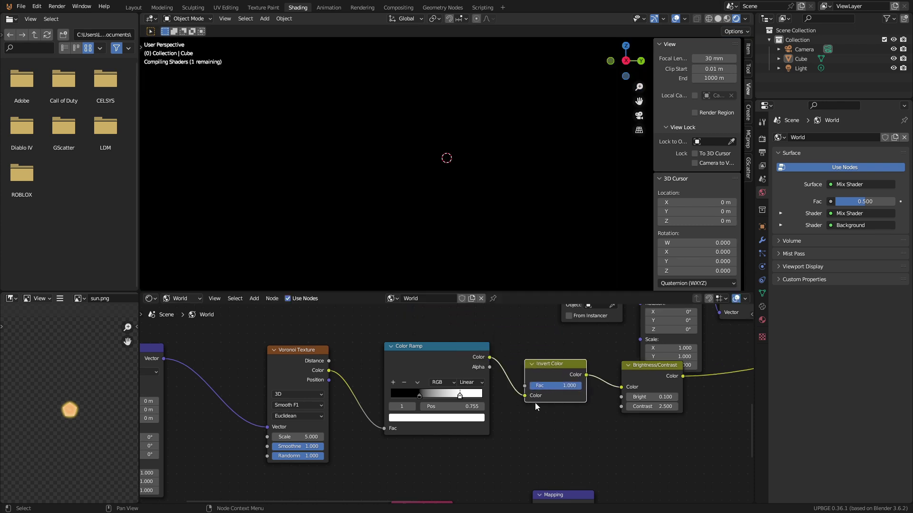
{"action": "left_click_drag", "start_coordinate": [458, 407], "coordinate": [422, 407]}
{"action": "left_click_drag", "start_coordinate": [328, 361], "coordinate": [336, 368]}
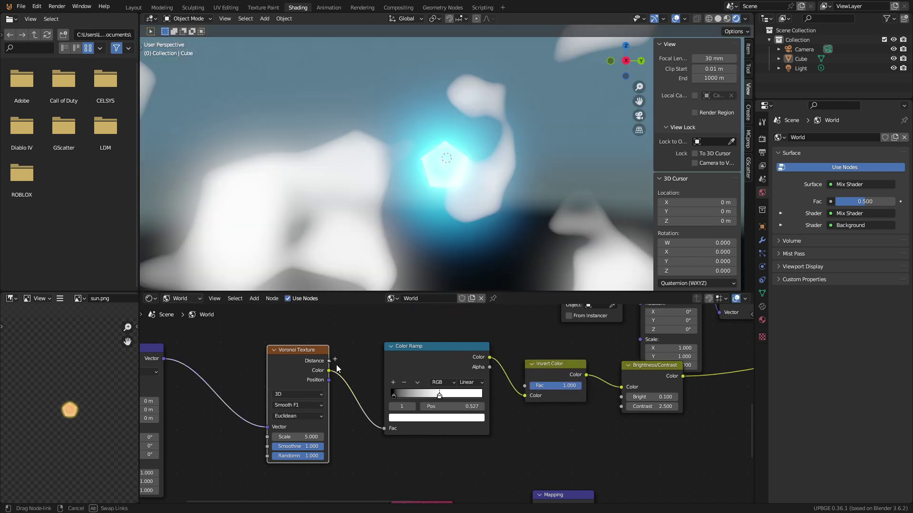
{"action": "left_click_drag", "start_coordinate": [389, 430], "coordinate": [385, 428]}
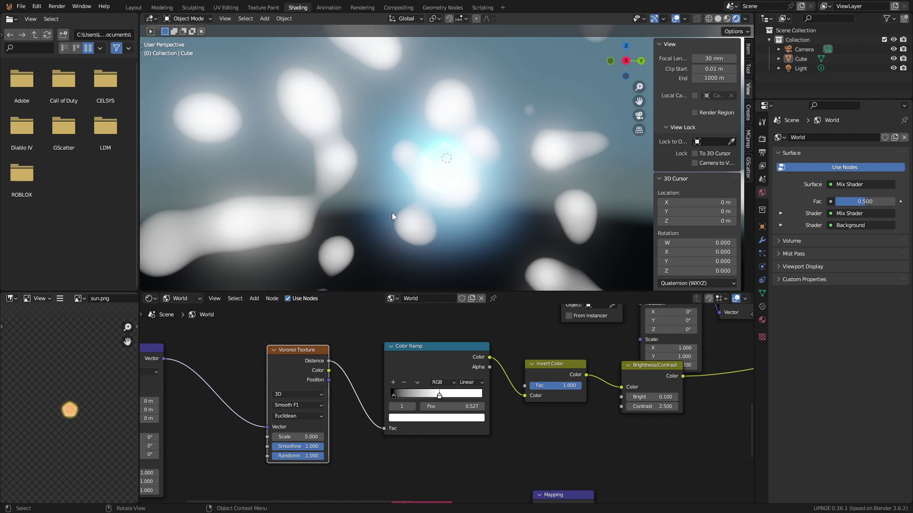
- Set the star Color Ramp to Ease interpolation and move its white stop to position 0.082
{"action": "left_click_drag", "start_coordinate": [440, 395], "coordinate": [406, 398]}
{"action": "middle_click_drag", "start_coordinate": [411, 269], "coordinate": [595, 247]}
{"action": "scroll", "coordinate": [452, 404], "scroll_direction": "up", "scroll_amount": 3}
{"action": "left_click", "coordinate": [507, 367]}
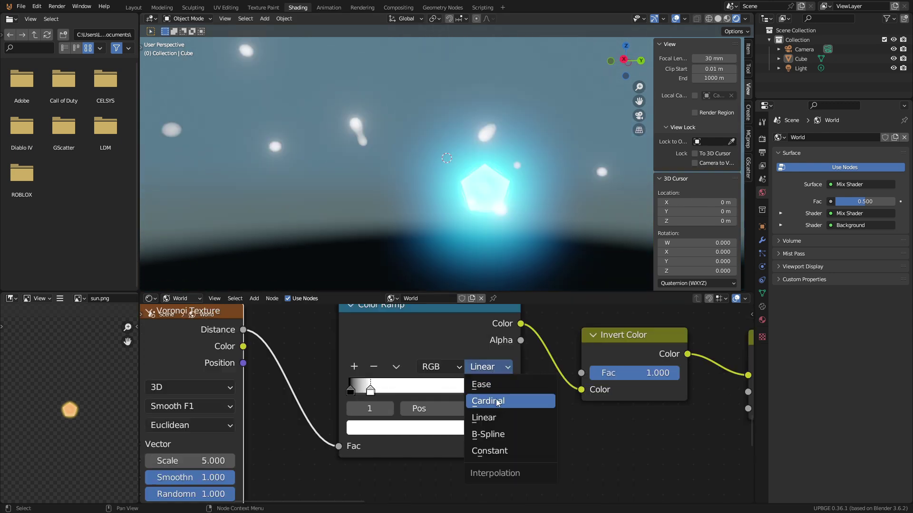
{"action": "left_click", "coordinate": [503, 384]}
{"action": "scroll", "coordinate": [447, 402], "scroll_direction": "up", "scroll_amount": 1}
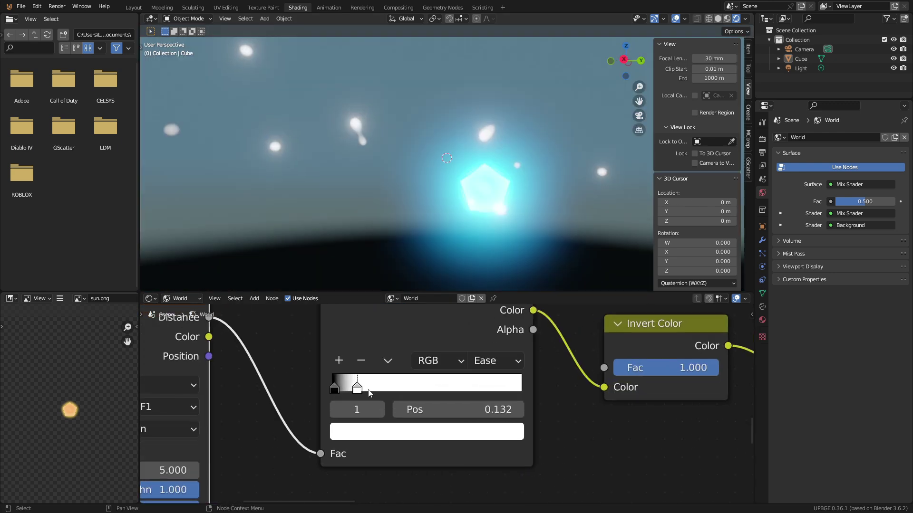
{"action": "left_click_drag", "start_coordinate": [354, 390], "coordinate": [348, 391]}
- Set the Voronoi Texture's scale to 25.2 and raise the factor of the Mix node combining the sun and star colours
{"action": "middle_click_drag", "start_coordinate": [272, 415], "coordinate": [469, 395]}
{"action": "left_click_drag", "start_coordinate": [355, 448], "coordinate": [452, 448]}
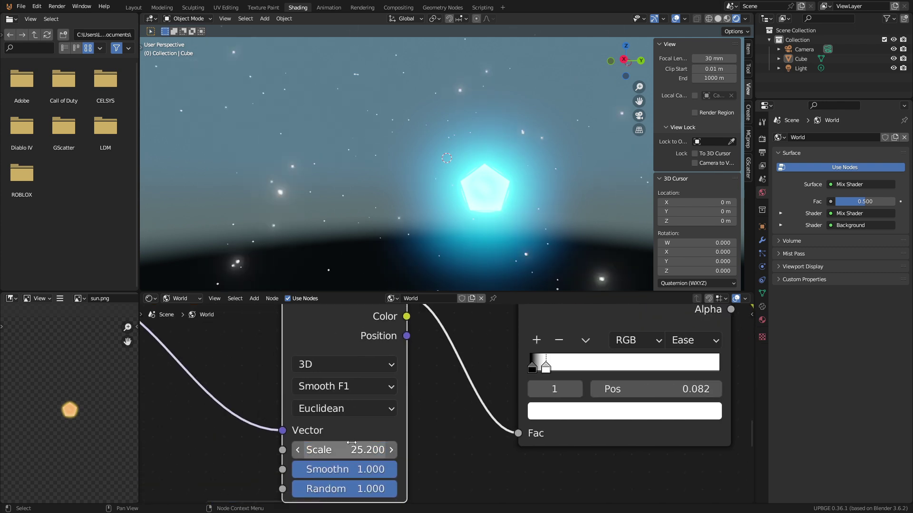
{"action": "middle_click_drag", "start_coordinate": [408, 247], "coordinate": [498, 230]}
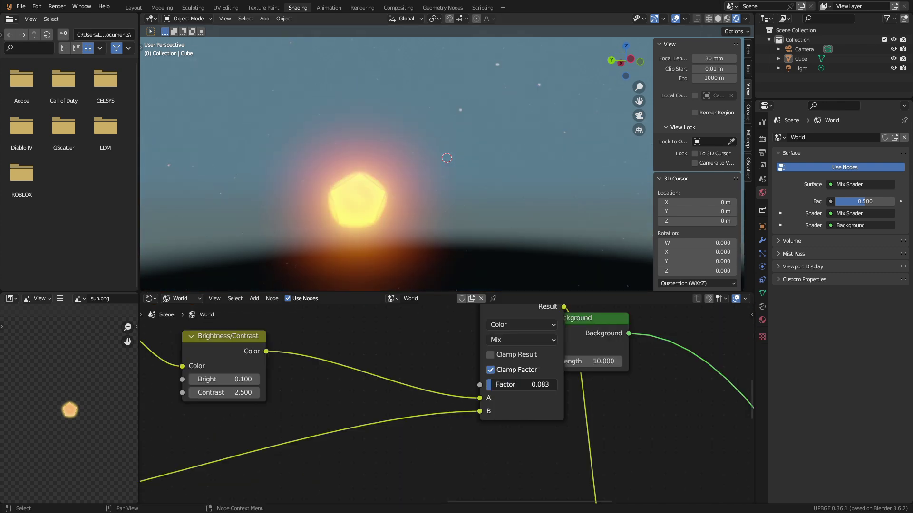
{"action": "left_click_drag", "start_coordinate": [492, 385], "coordinate": [528, 385]}
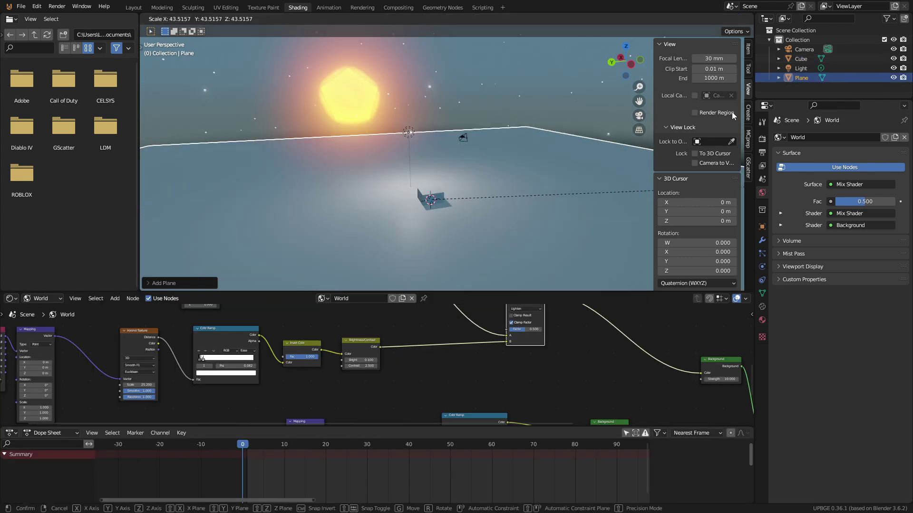
- Scale the ground plane up uniformly to about 61.4 times its original size
{"action": "key", "text": "s"}
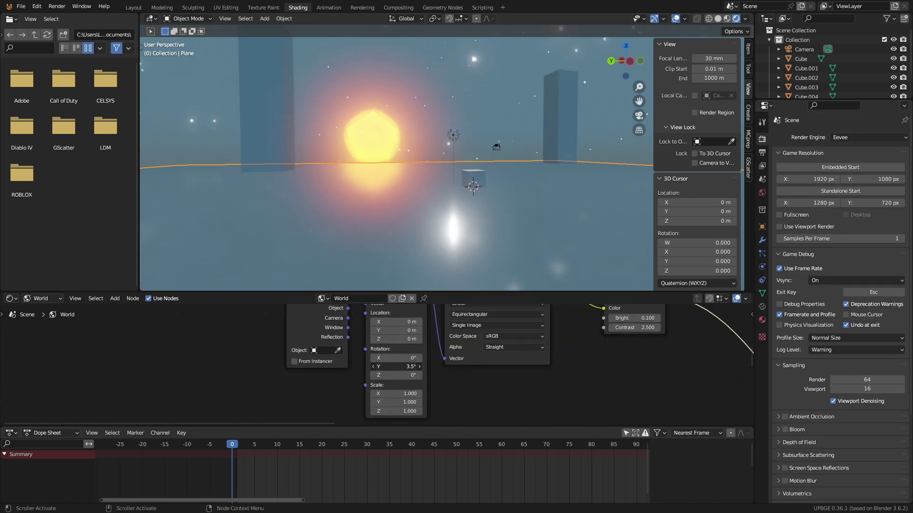
- Keyframe the sun Mapping node's Y rotation at 0° on frame 0 and at 360° on frame 250
{"action": "mouse_move", "coordinate": [396, 367]}
{"action": "left_mouse_down"}
{"action": "mouse_move", "coordinate": [309, 366]}
{"action": "mouse_move", "coordinate": [397, 367]}
{"action": "left_mouse_up"}
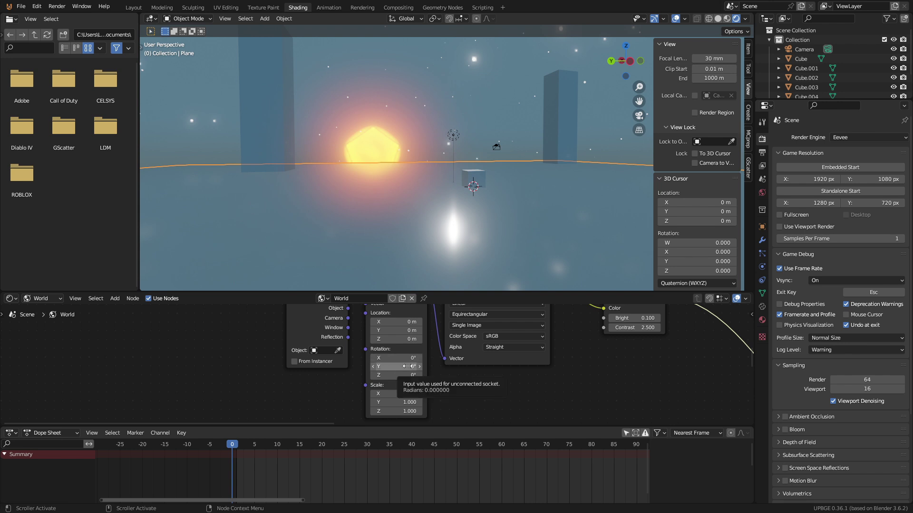
{"action": "key", "text": "i"}
{"action": "middle_click_drag", "start_coordinate": [295, 448], "coordinate": [317, 481], "text": "ctrl"}
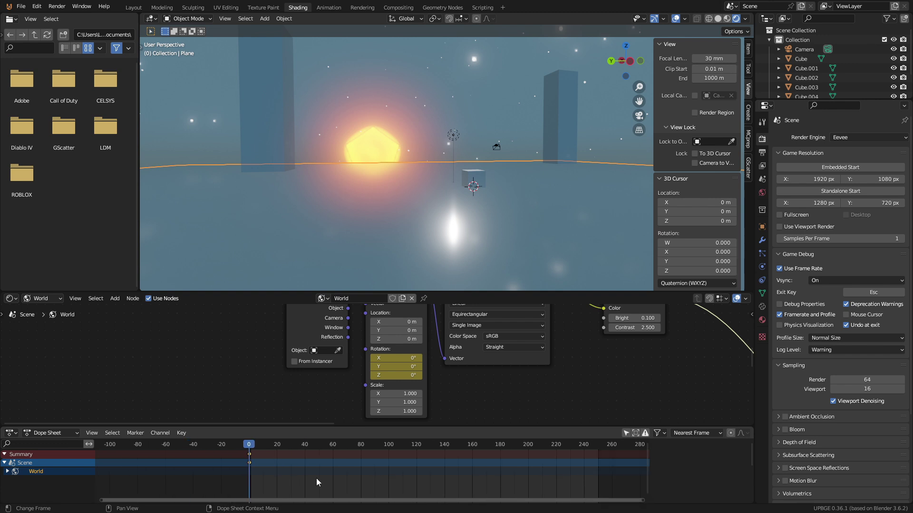
{"action": "left_click", "coordinate": [598, 446]}
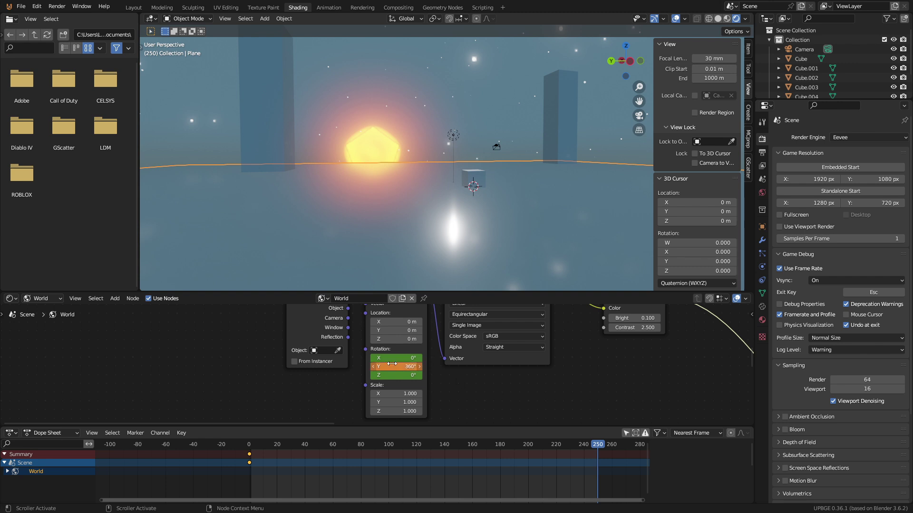
{"action": "key", "text": "i"}
- Set the sun rotation keyframes to Linear interpolation and scrub through the timeline to preview the motion
{"action": "key", "text": "t"}
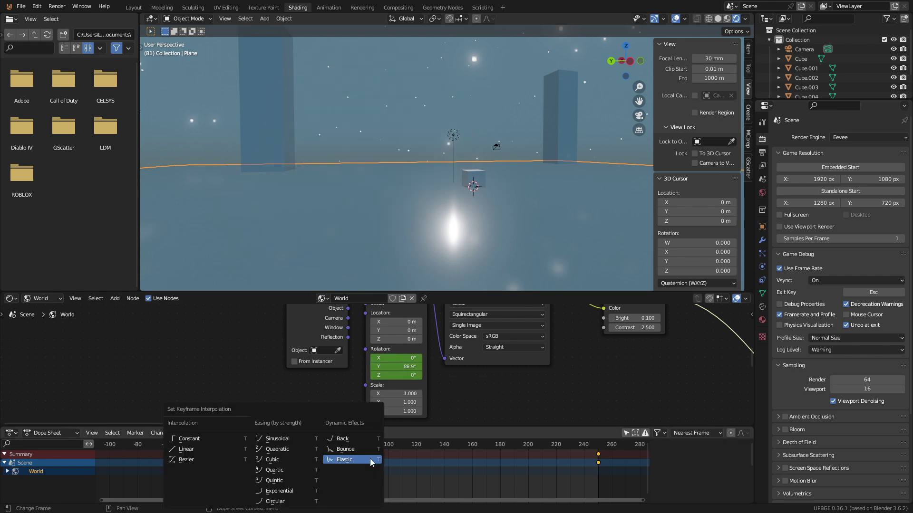
{"action": "left_click", "coordinate": [222, 452]}
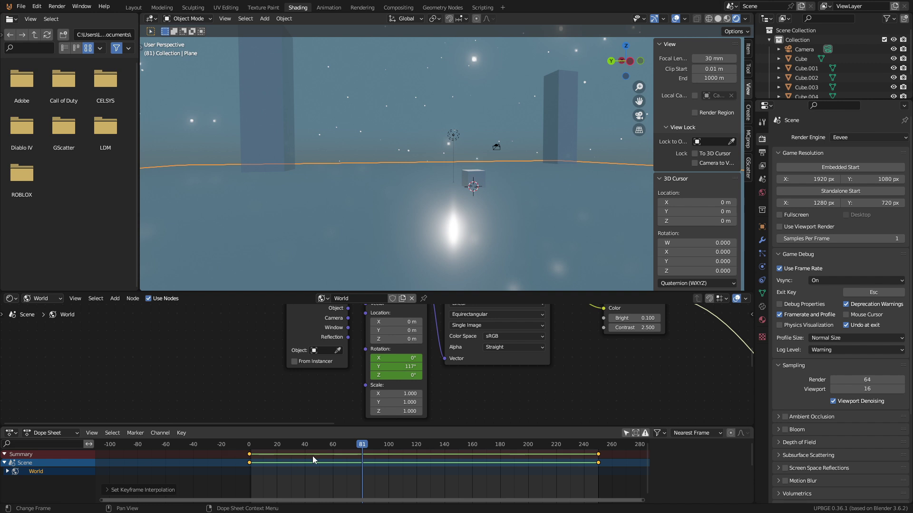
{"action": "left_click_drag", "start_coordinate": [312, 455], "coordinate": [334, 456]}
{"action": "left_click_drag", "start_coordinate": [503, 461], "coordinate": [248, 470]}
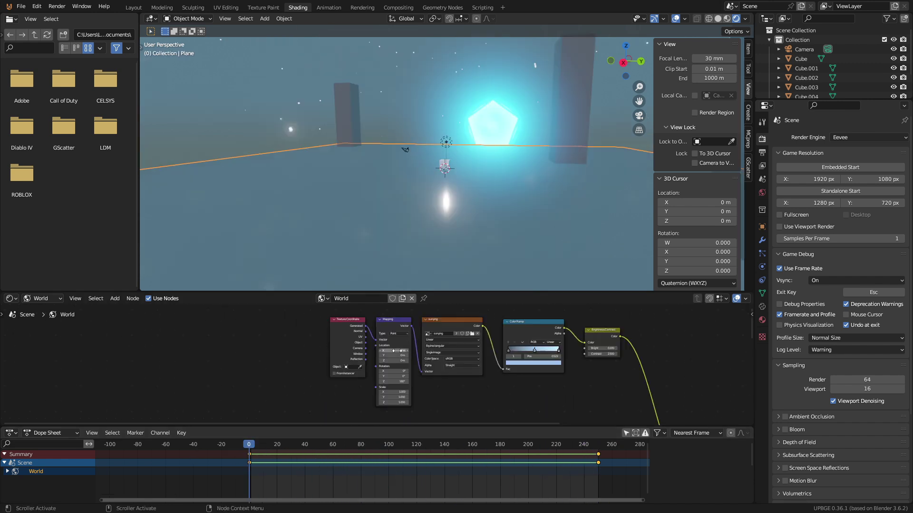
- Keyframe the moon Mapping node's rotation from frame 0, with Z at 180°, and scrub the timeline to preview it
{"action": "scroll", "coordinate": [387, 364], "scroll_direction": "up", "scroll_amount": 8}
{"action": "mouse_move", "coordinate": [399, 364]}
{"action": "left_mouse_down"}
{"action": "mouse_move", "coordinate": [378, 364]}
{"action": "mouse_move", "coordinate": [399, 364]}
{"action": "left_mouse_up"}
{"action": "key", "text": "i"}
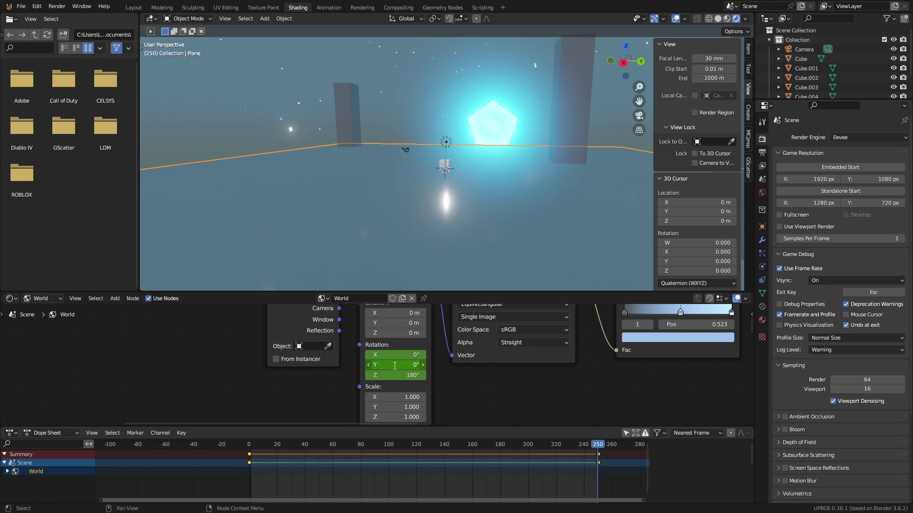
{"action": "left_click_drag", "start_coordinate": [320, 445], "coordinate": [493, 451]}
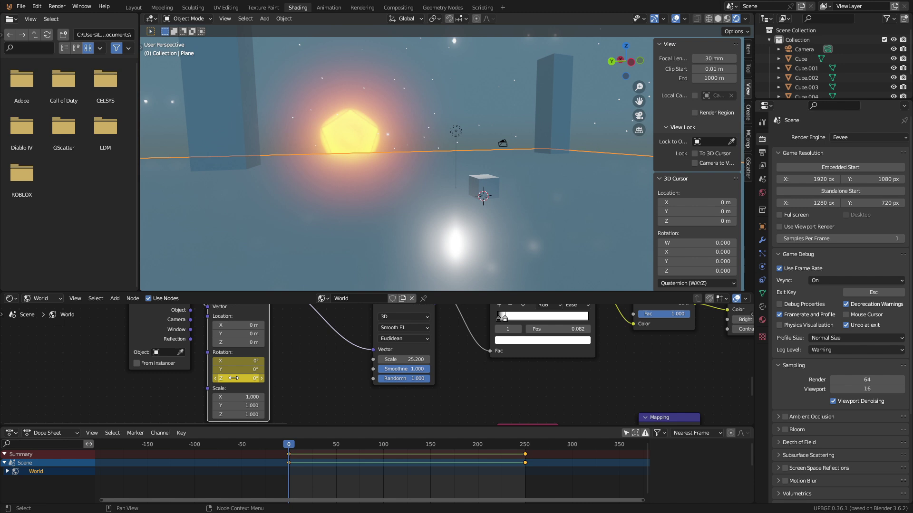
- Keyframe the star Mapping node's Z rotation at 360° on frame 250 with Linear interpolation, and play the animation back
{"action": "left_click", "coordinate": [525, 447]}
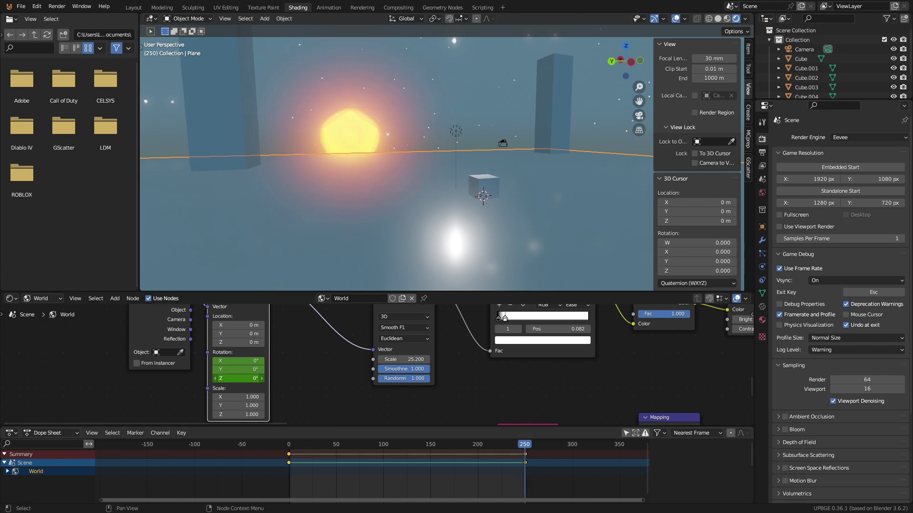
{"action": "key", "text": "i"}
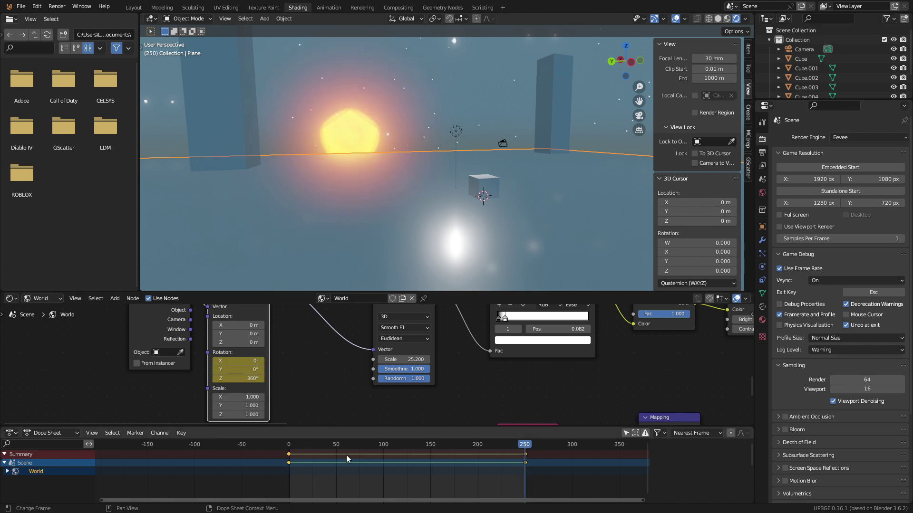
{"action": "left_click", "coordinate": [290, 445]}
{"action": "key", "text": "t"}
{"action": "left_click", "coordinate": [390, 449]}
{"action": "key", "text": "space"}
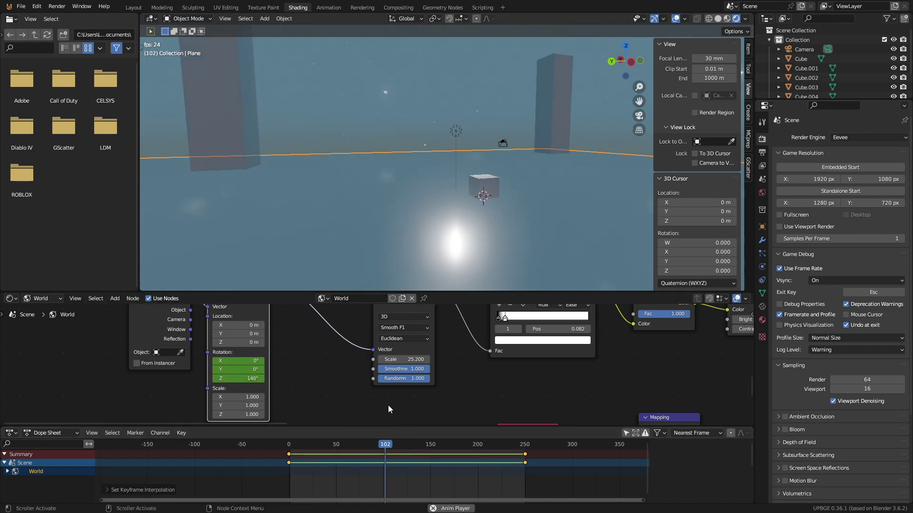
{"action": "key", "text": "Escape"}
- Switch to the Layout workspace and change the lower 3D viewport into a Logic Node Editor
{"action": "left_click", "coordinate": [133, 8]}
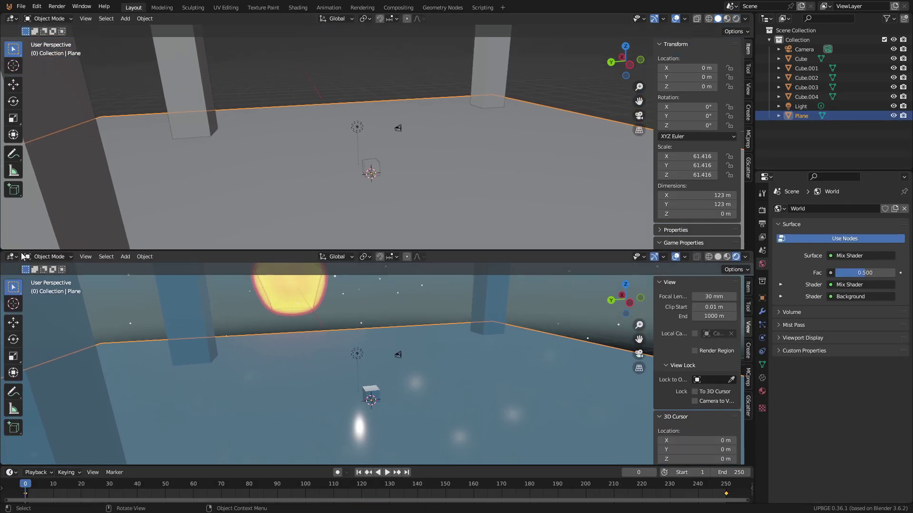
{"action": "left_click", "coordinate": [22, 256]}
{"action": "left_click", "coordinate": [33, 346]}
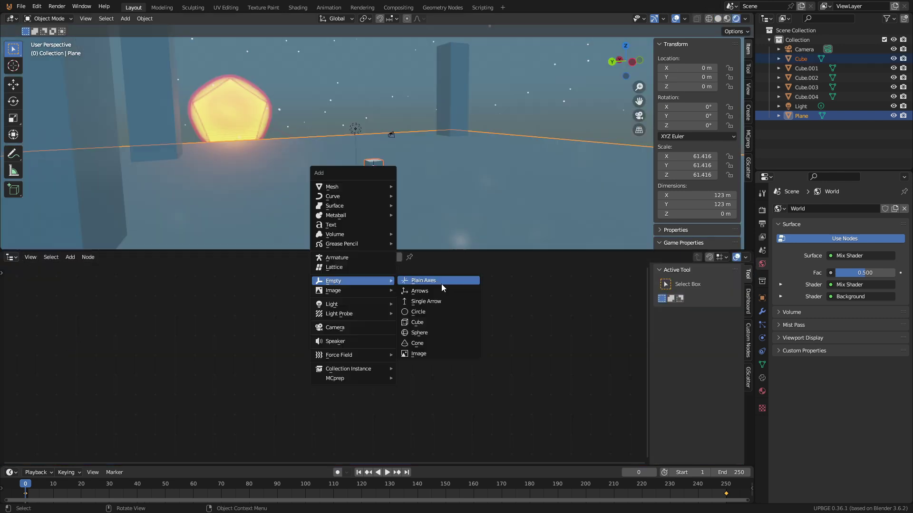
- Add a Plain Axes empty and raise it along Z to about 12.6 m
{"action": "left_click", "coordinate": [439, 282]}
{"action": "key", "text": "g"}
{"action": "key", "text": "z"}
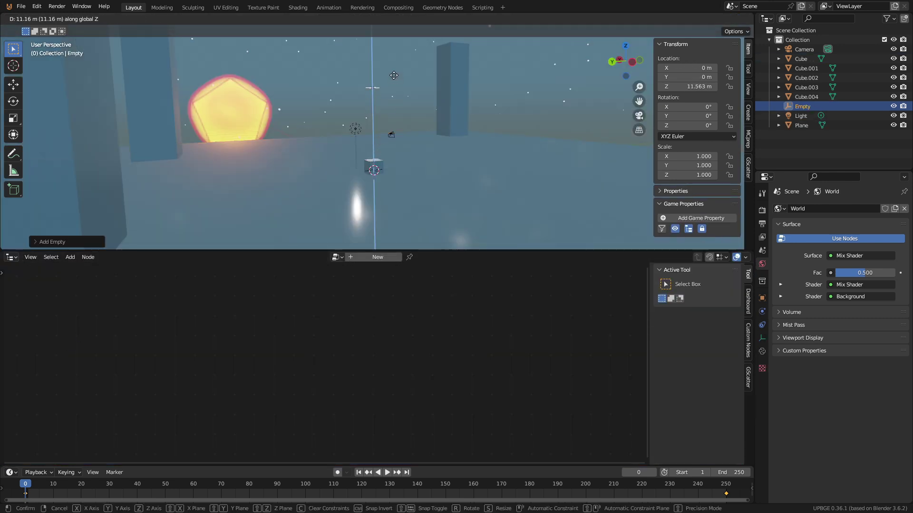
{"action": "left_click", "coordinate": [394, 76]}
- Create a logic node tree named Sky and apply it to the selected empty
{"action": "left_click", "coordinate": [381, 257]}
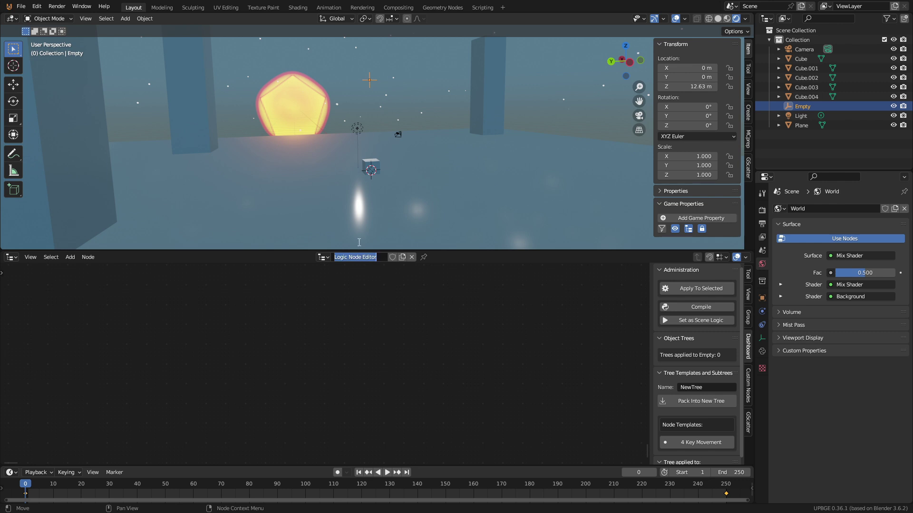
{"action": "key", "text": "Return"}
{"action": "left_click", "coordinate": [703, 288]}
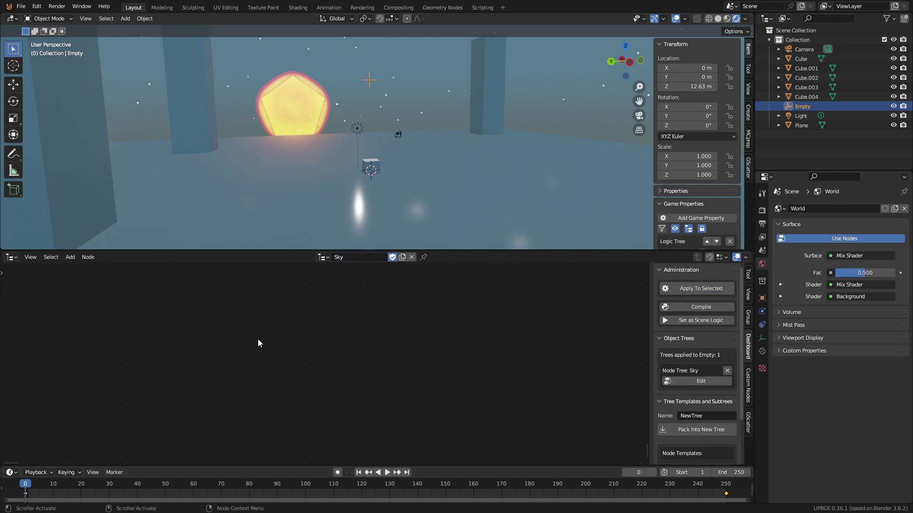
- Add On Init and Play Animation nodes and connect the Init output to the Play Animation's Condition input
{"action": "key", "text": "shift+a"}
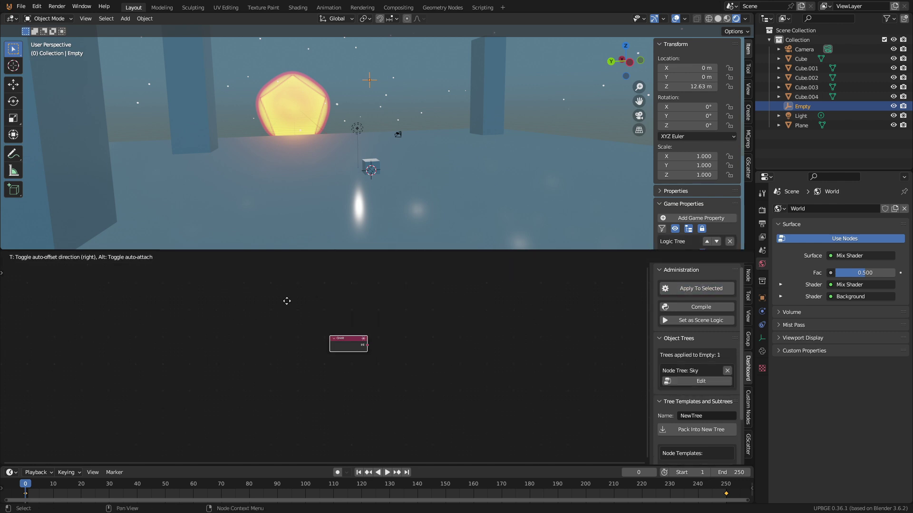
{"action": "left_click", "coordinate": [232, 320]}
{"action": "scroll", "coordinate": [362, 386], "scroll_direction": "up", "scroll_amount": 4}
{"action": "key", "text": "shift+a"}
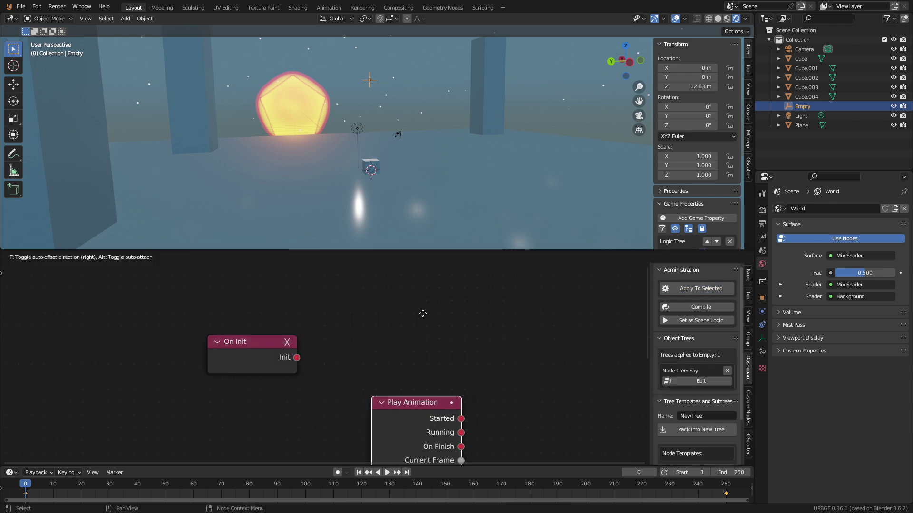
{"action": "left_click", "coordinate": [433, 435]}
{"action": "scroll", "coordinate": [301, 267], "scroll_direction": "down", "scroll_amount": 3}
{"action": "left_click_drag", "start_coordinate": [298, 314], "coordinate": [359, 347]}
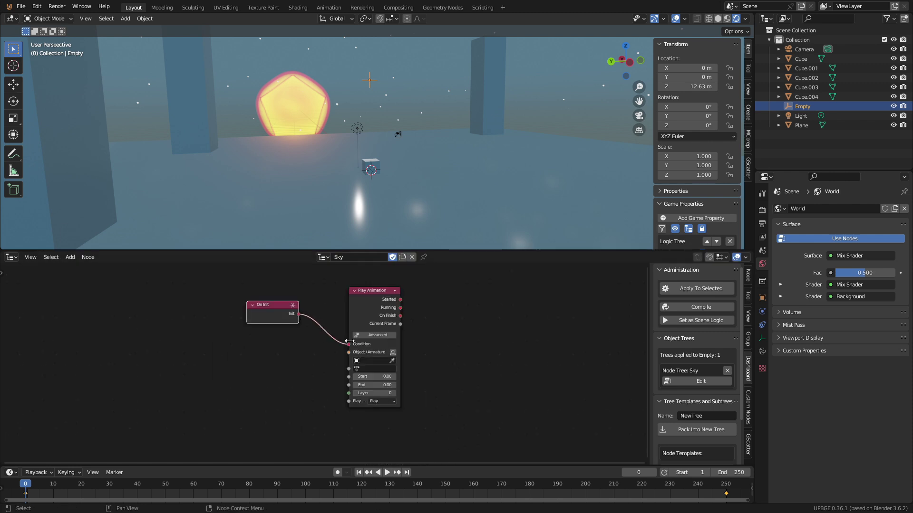
- Set the Play Animation node to loop on its owner until frame 250 and assign the shader node tree action
{"action": "scroll", "coordinate": [349, 341], "scroll_direction": "up", "scroll_amount": 2}
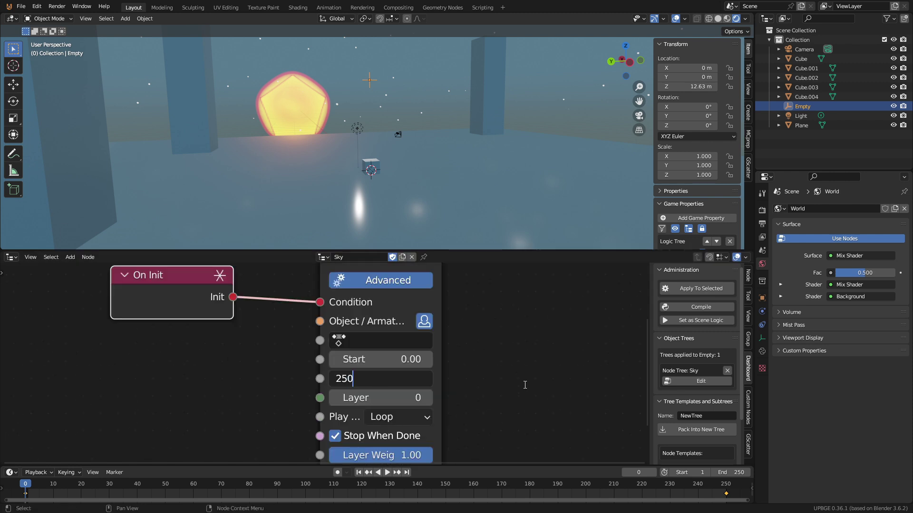
{"action": "key", "text": "Return"}
{"action": "scroll", "coordinate": [418, 351], "scroll_direction": "down", "scroll_amount": 2}
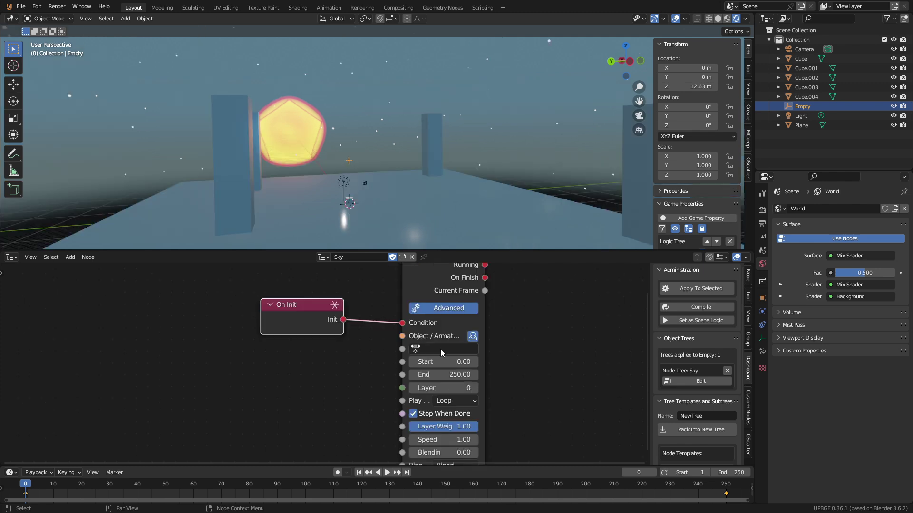
{"action": "left_click", "coordinate": [440, 349]}
{"action": "left_click", "coordinate": [451, 365]}
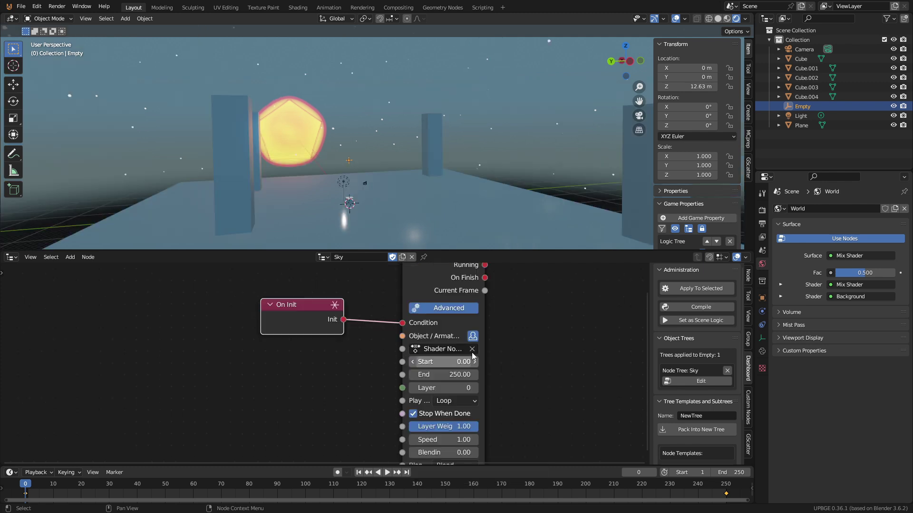
- Playtest the sky animation and slow the Play Animation node's speed to 0.2, then to 0.05 after another test
{"action": "key", "text": "p"}
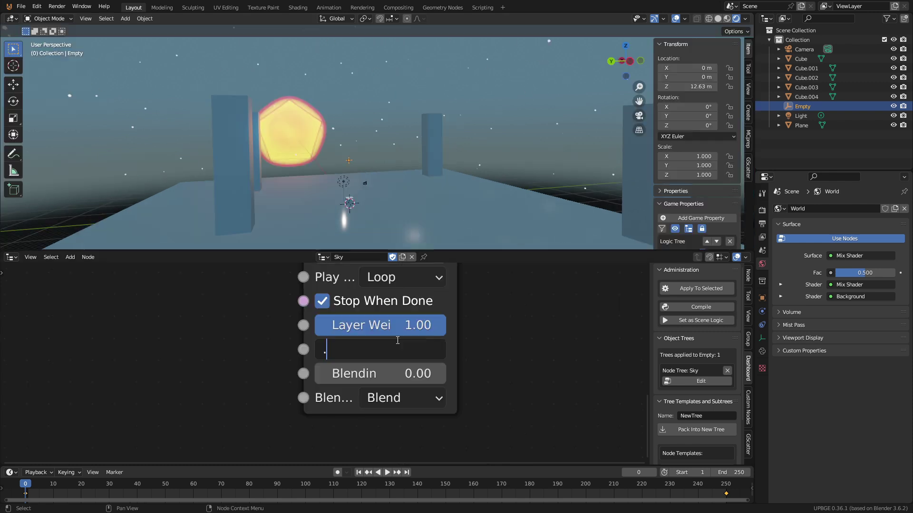
{"action": "key", "text": "Return"}
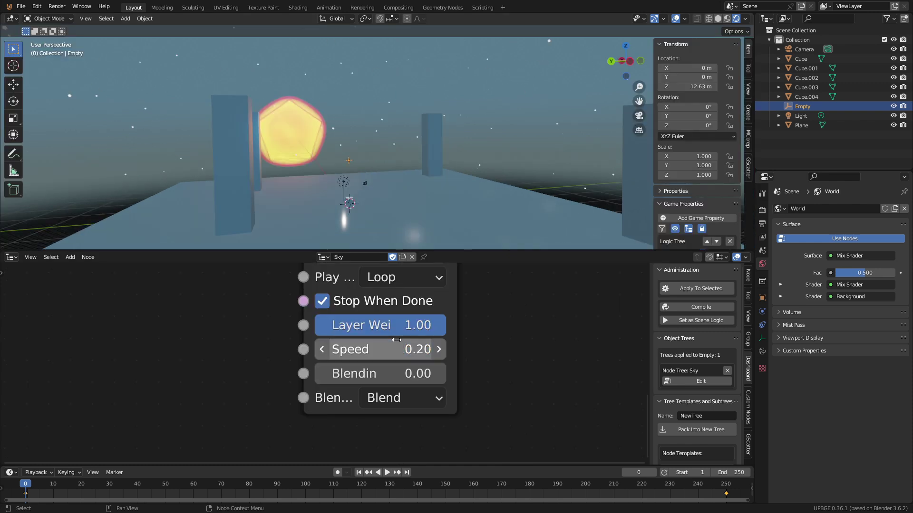
{"action": "key", "text": "p"}
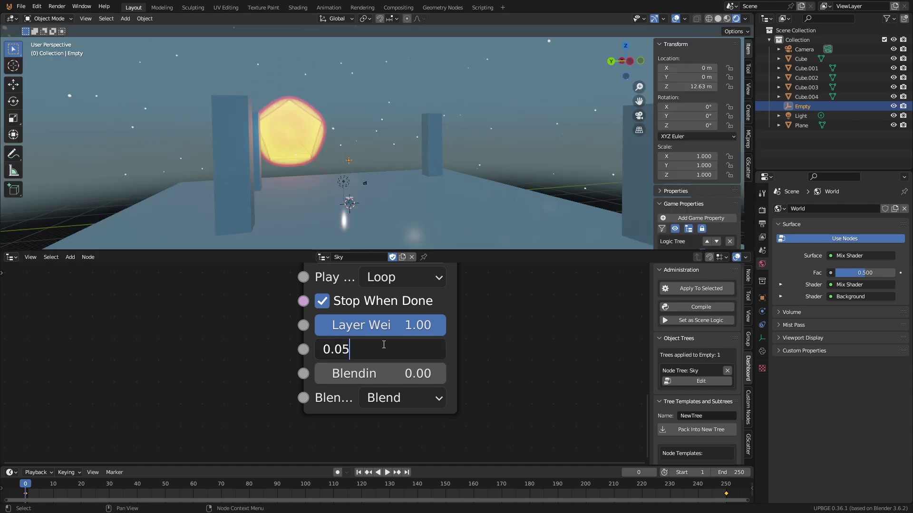
{"action": "key", "text": "Return"}
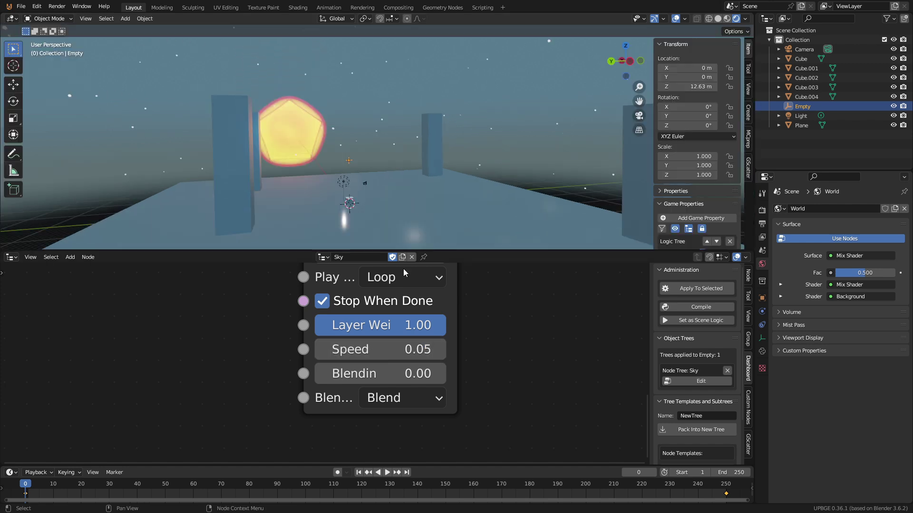
- Test the game, and run it again from the camera view with Ambient Occlusion and Screen Space Reflections enabled
{"action": "key", "text": "p"}
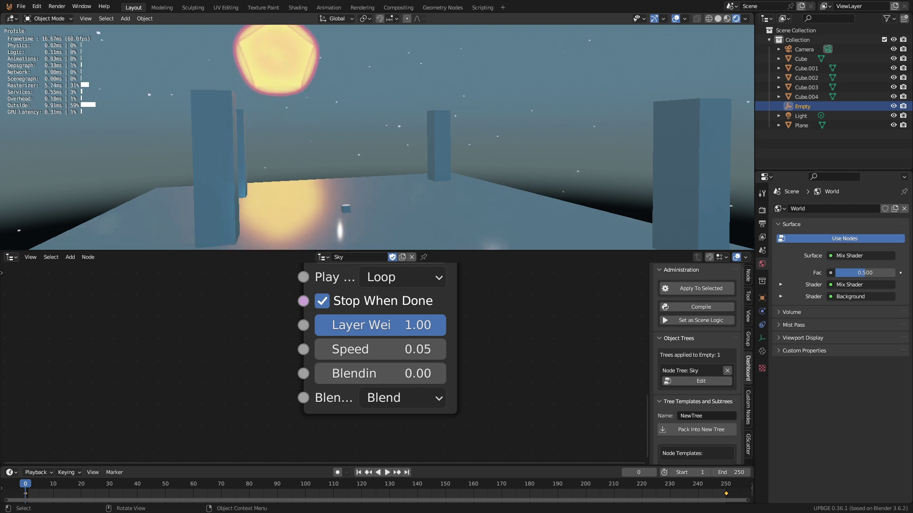
{"action": "key", "text": "Escape"}
{"action": "key", "text": "p"}
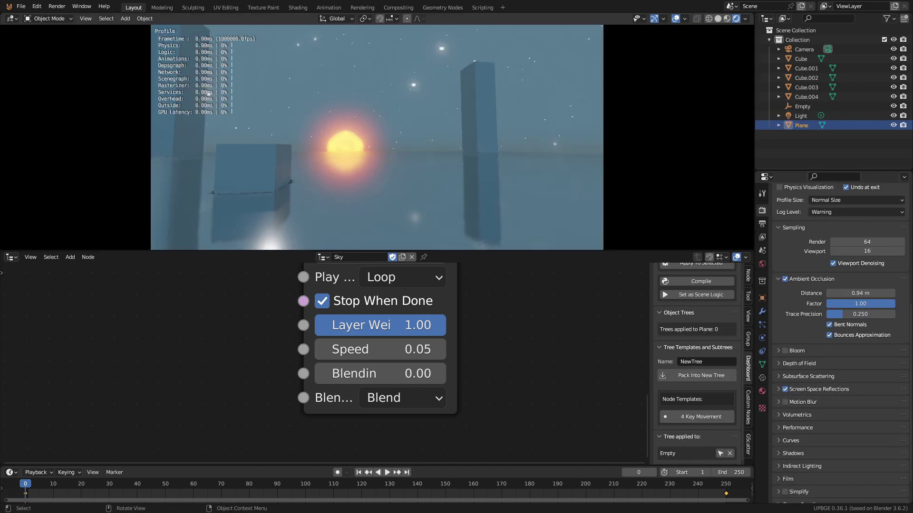